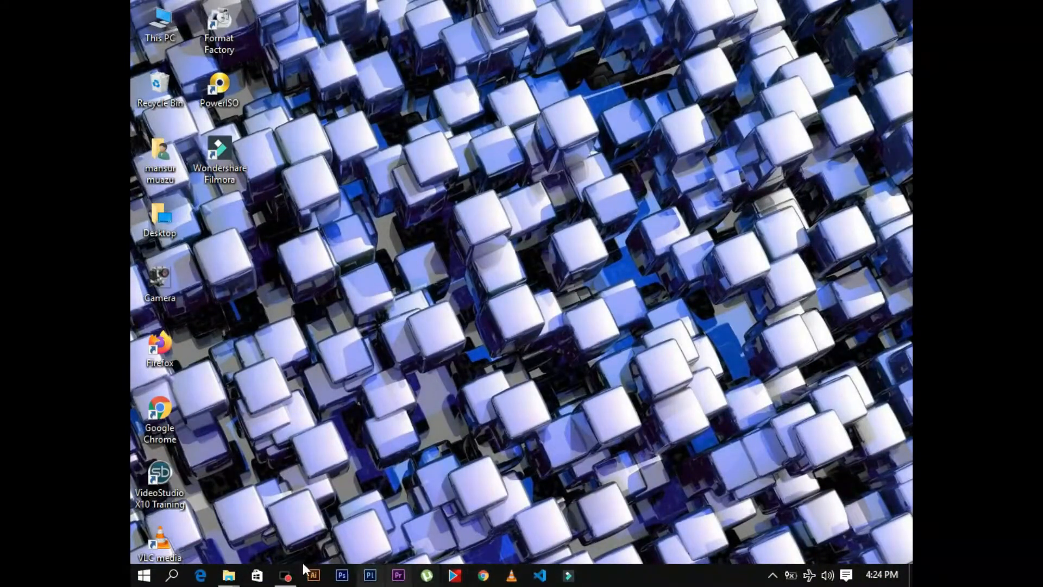
# Search Windows for "filmora" and launch Wondershare Filmora
pyautogui.click(143, 578)
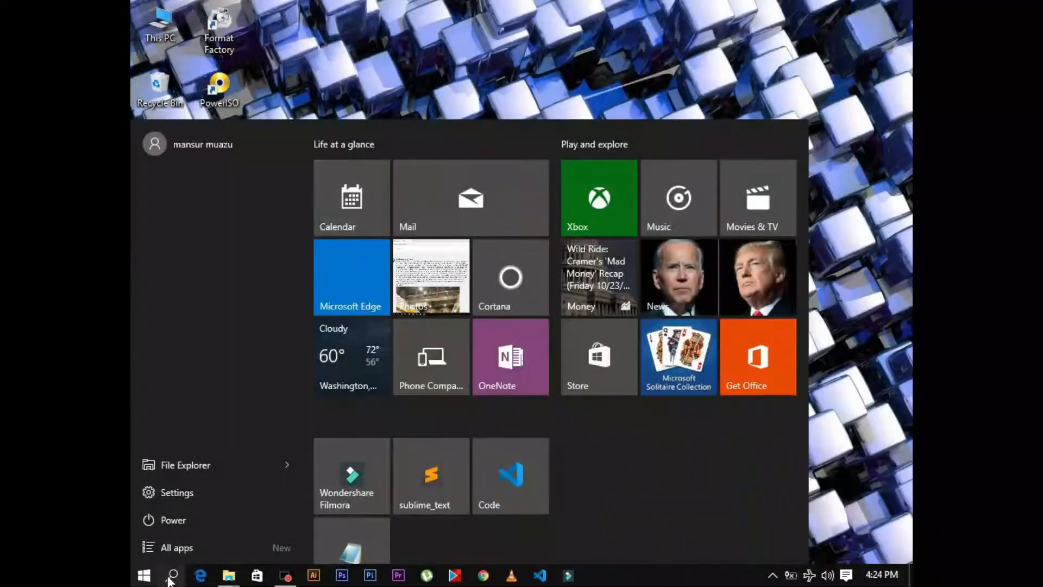
pyautogui.click(173, 576)
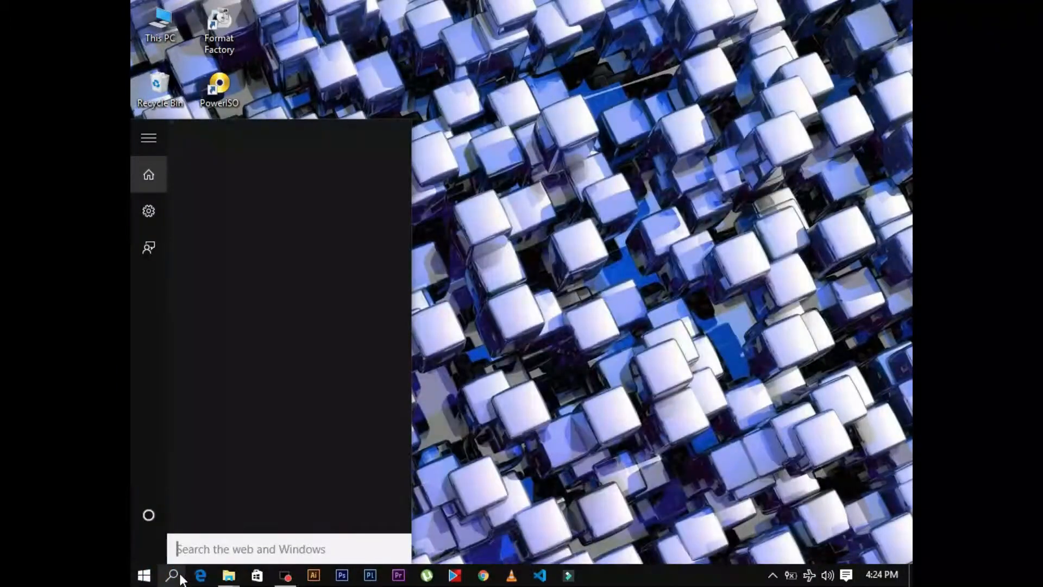
pyautogui.write('fil')
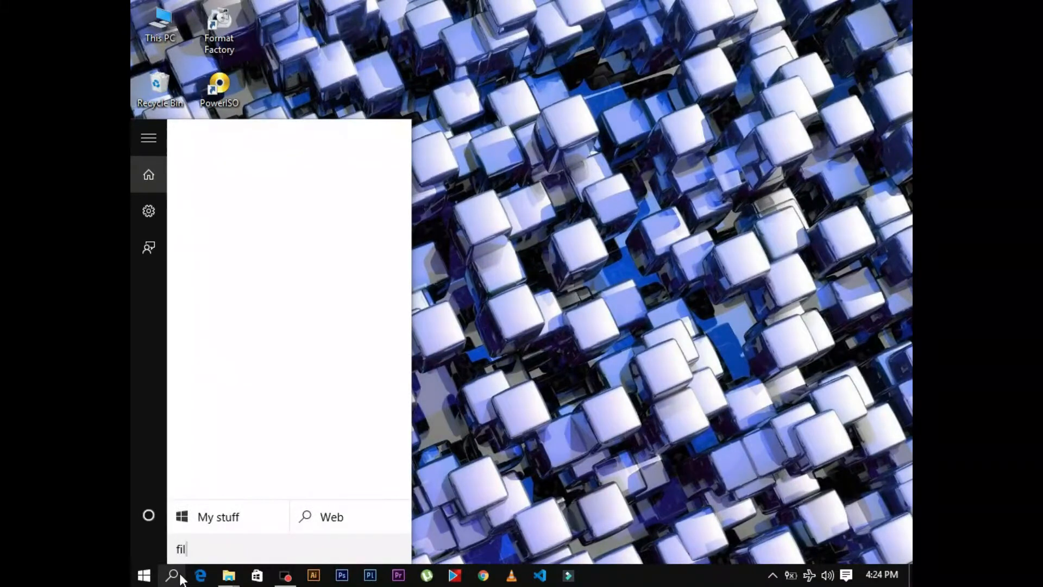
pyautogui.write('mora')
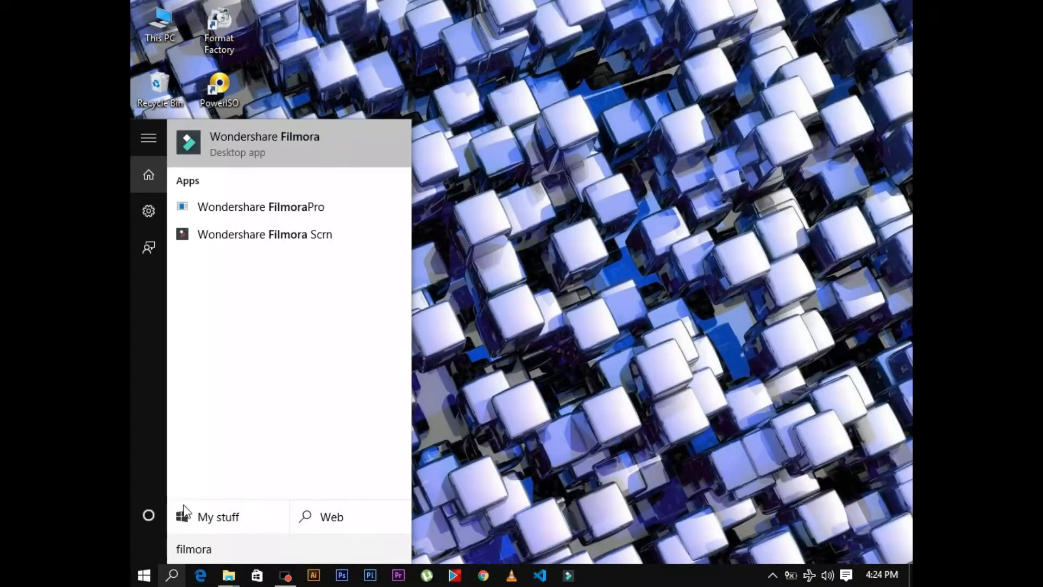
pyautogui.click(314, 138)
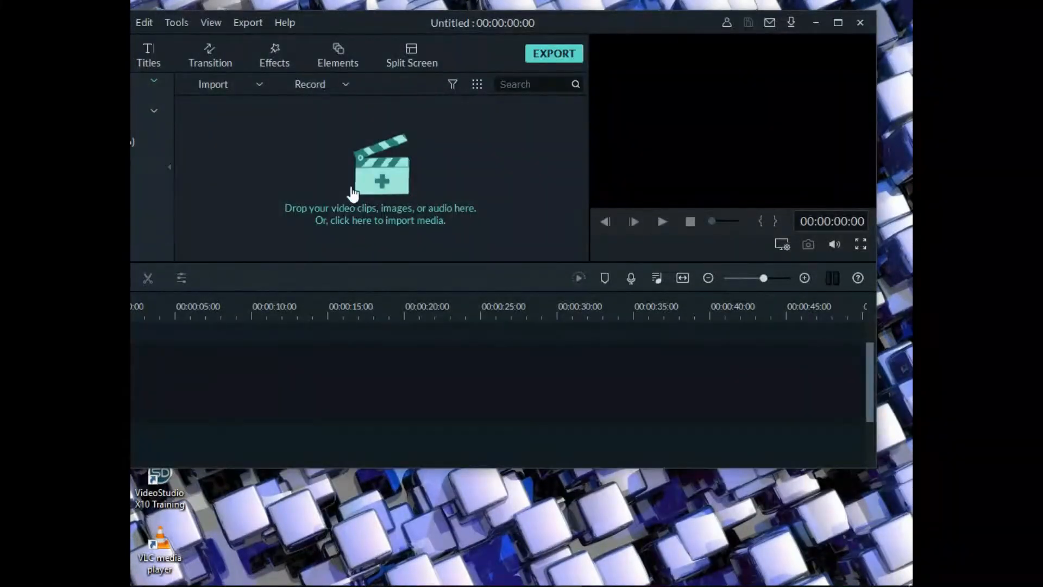
# Reposition the Filmora editor window and maximize it
pyautogui.moveTo(319, 17); pyautogui.dragTo(205, 47)
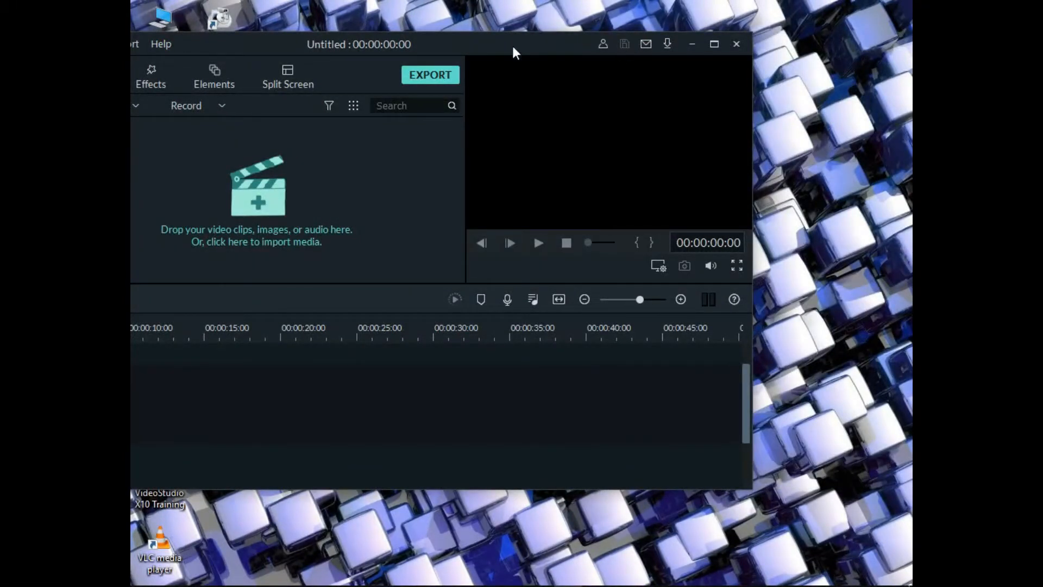
pyautogui.doubleClick(549, 45)
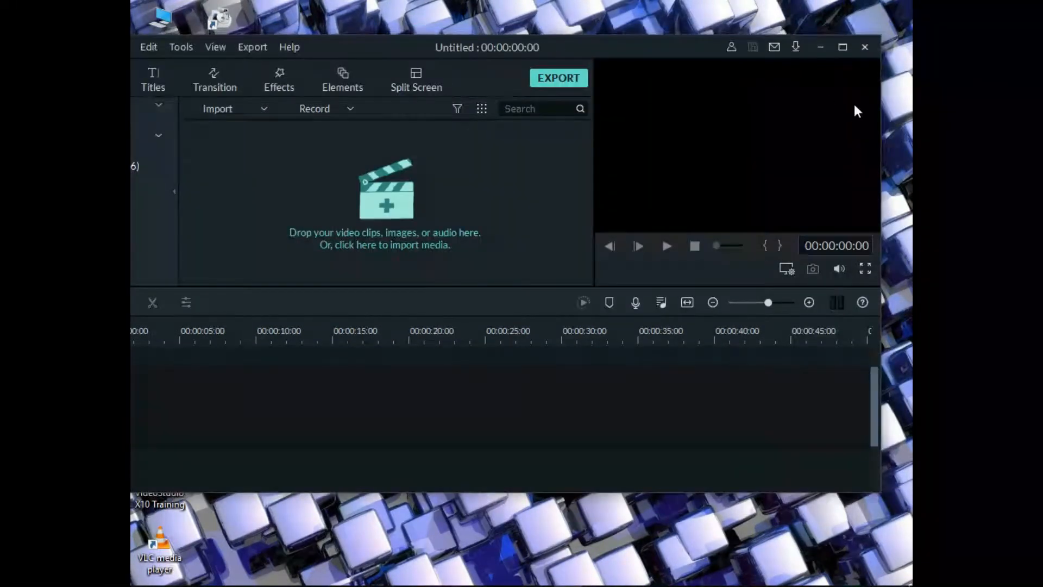
pyautogui.click(842, 44)
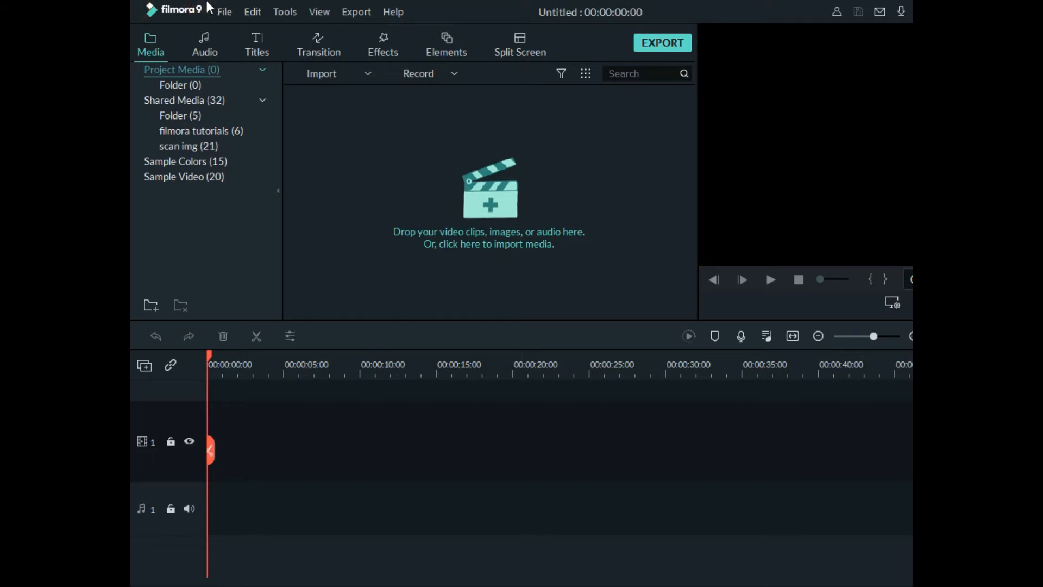
pyautogui.click(227, 16)
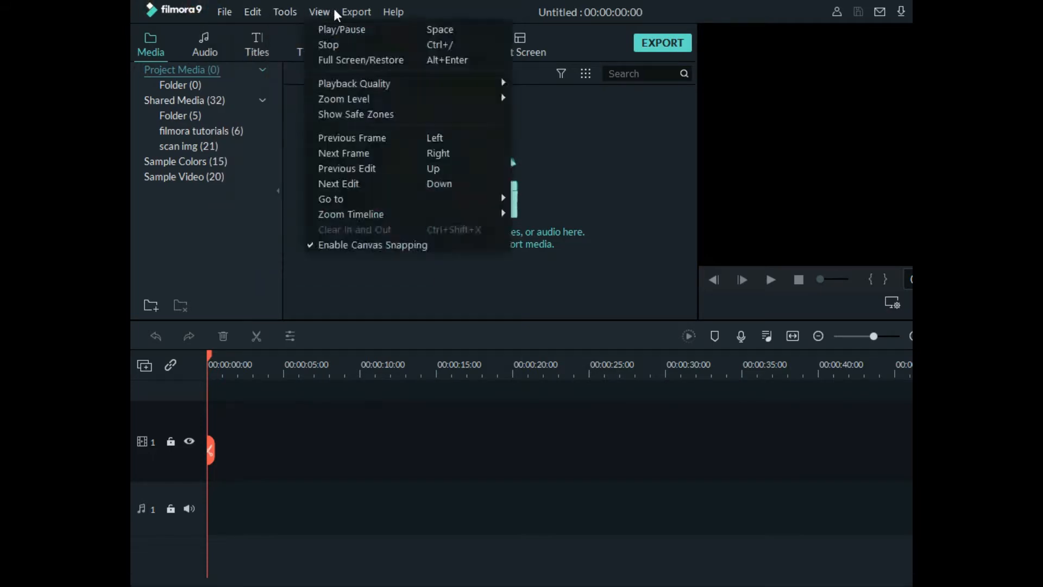
pyautogui.moveTo(396, 16)
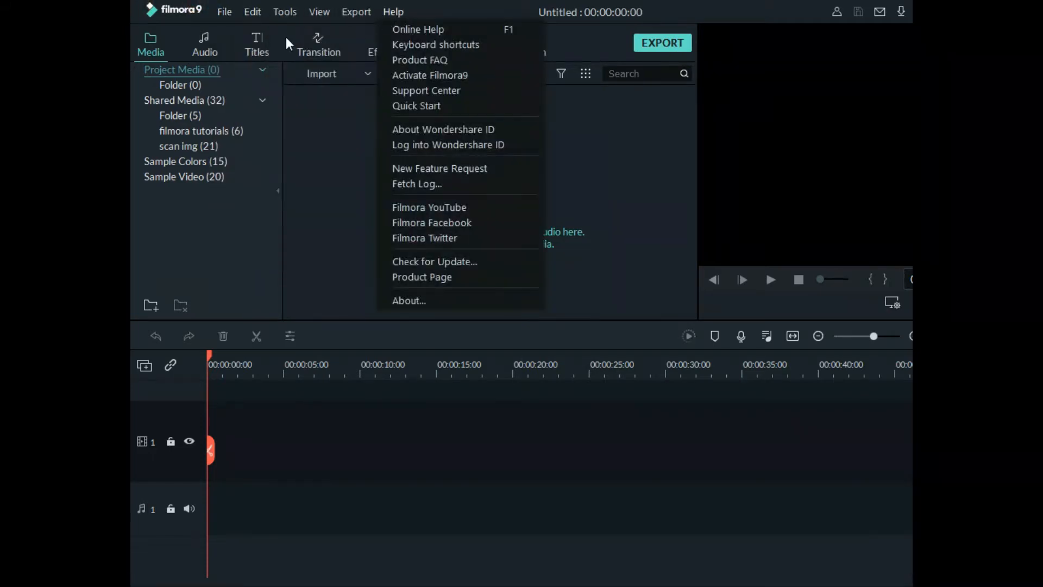
pyautogui.click(282, 137)
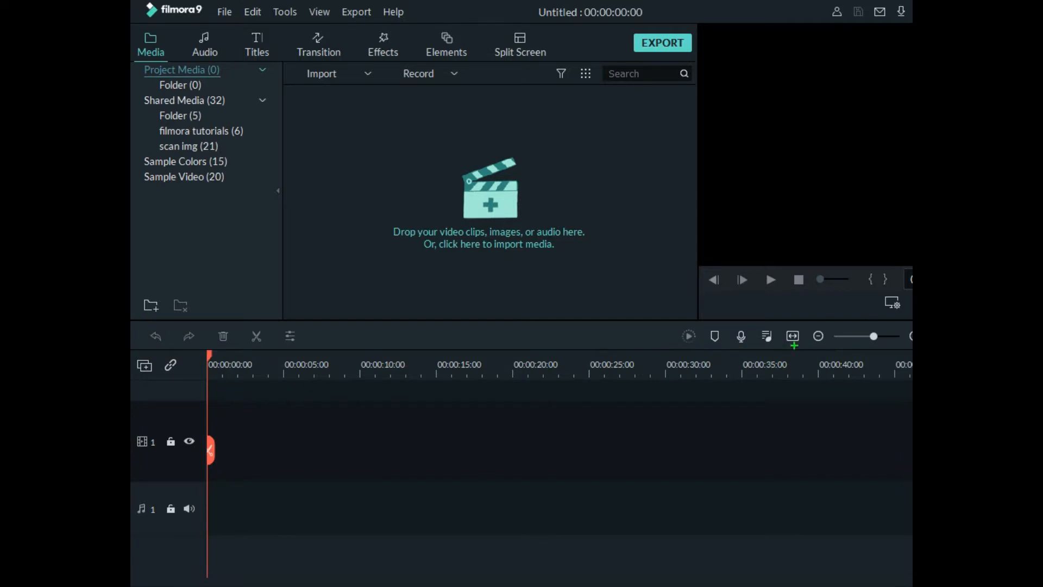
pyautogui.click(161, 100)
# Restore the editor window to a smaller size and try zooming the empty timeline out, in and to fit
pyautogui.moveTo(769, 1); pyautogui.dragTo(617, 21)
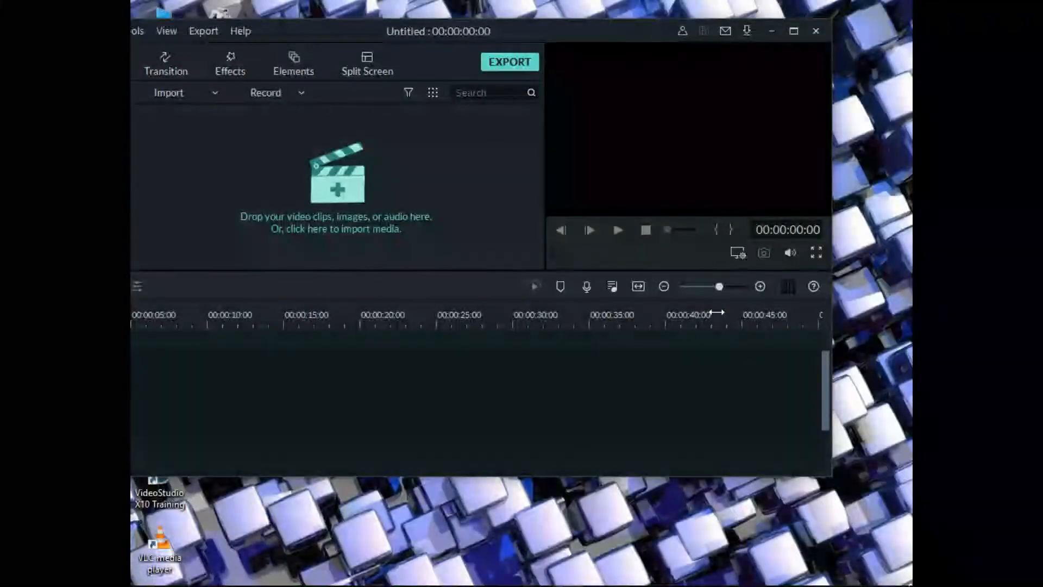
pyautogui.click(663, 285)
pyautogui.click(663, 286)
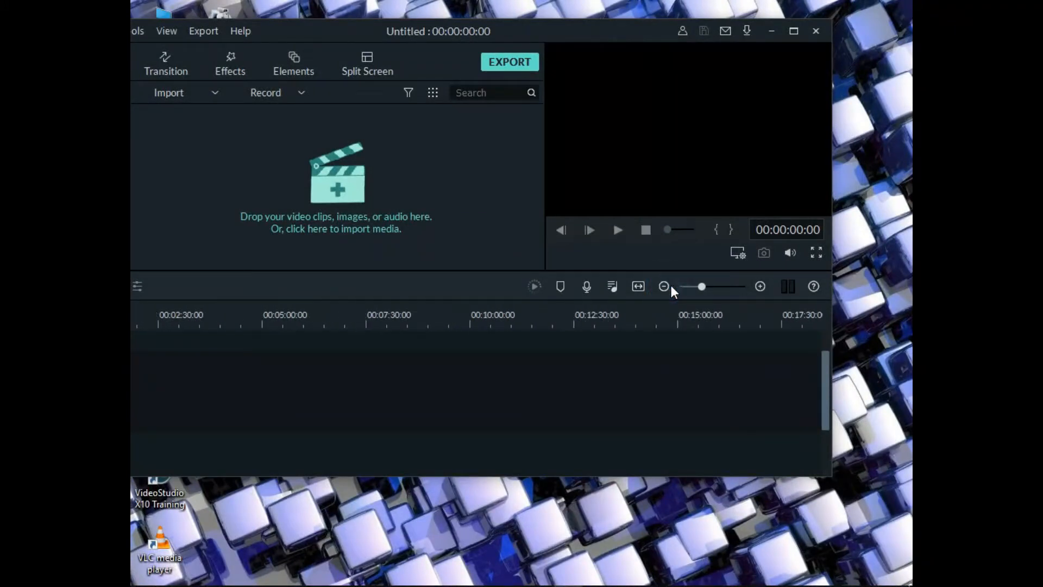
pyautogui.click(759, 286)
pyautogui.click(760, 286)
pyautogui.click(759, 286)
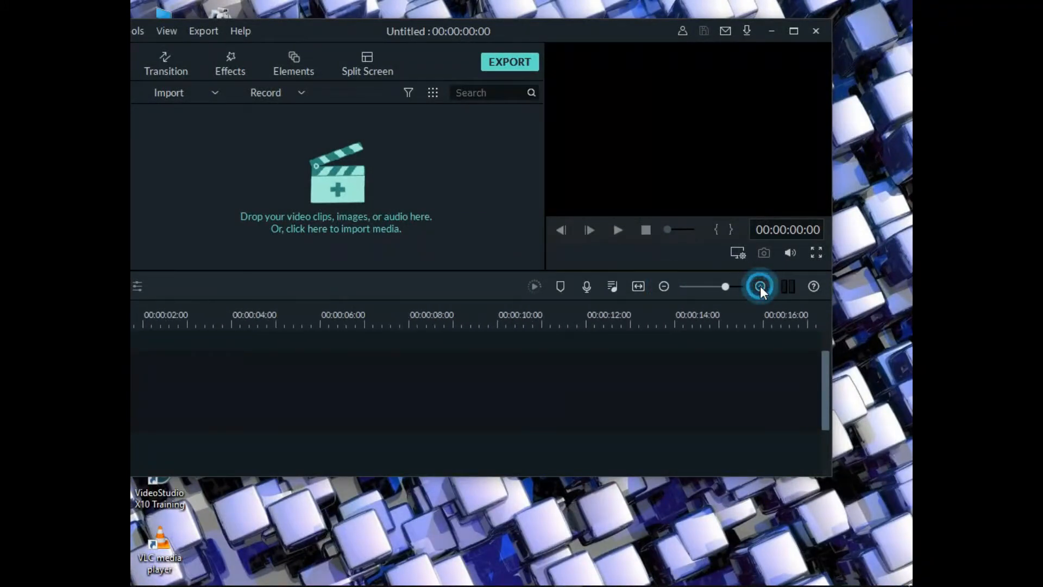
pyautogui.click(760, 286)
pyautogui.click(663, 286)
pyautogui.click(664, 286)
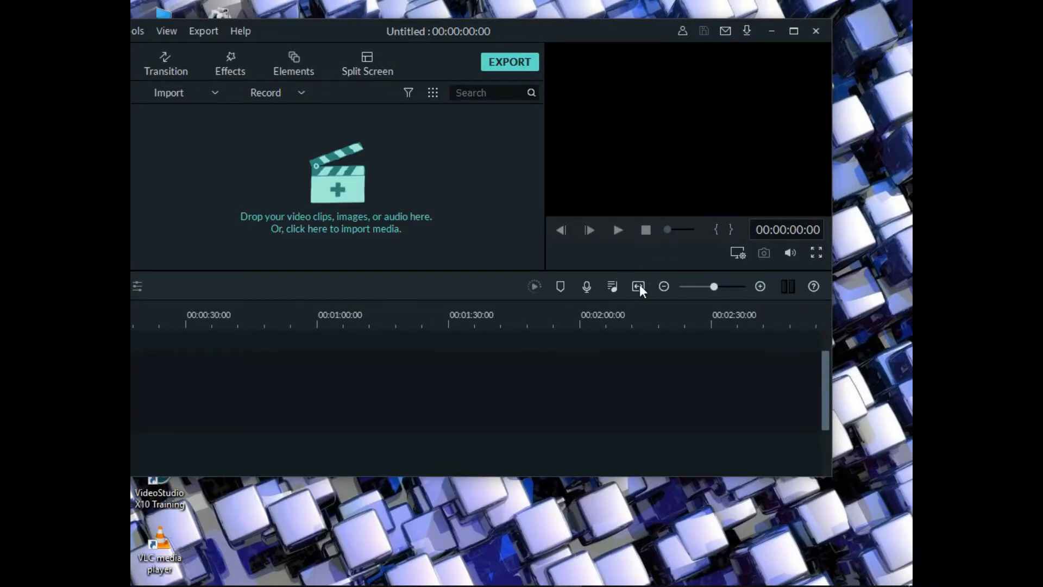
pyautogui.click(638, 286)
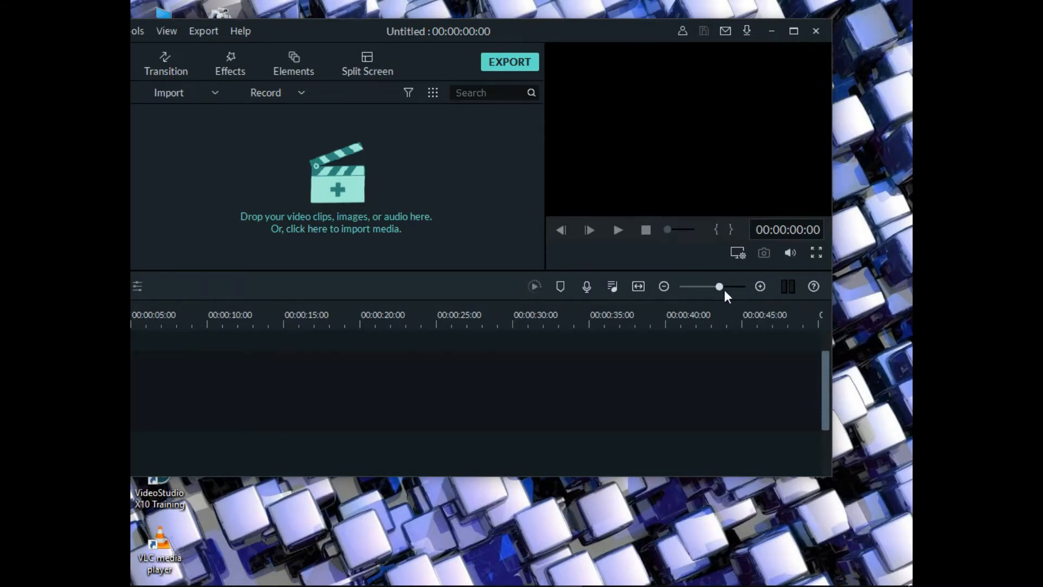
pyautogui.moveTo(720, 288); pyautogui.dragTo(719, 288)
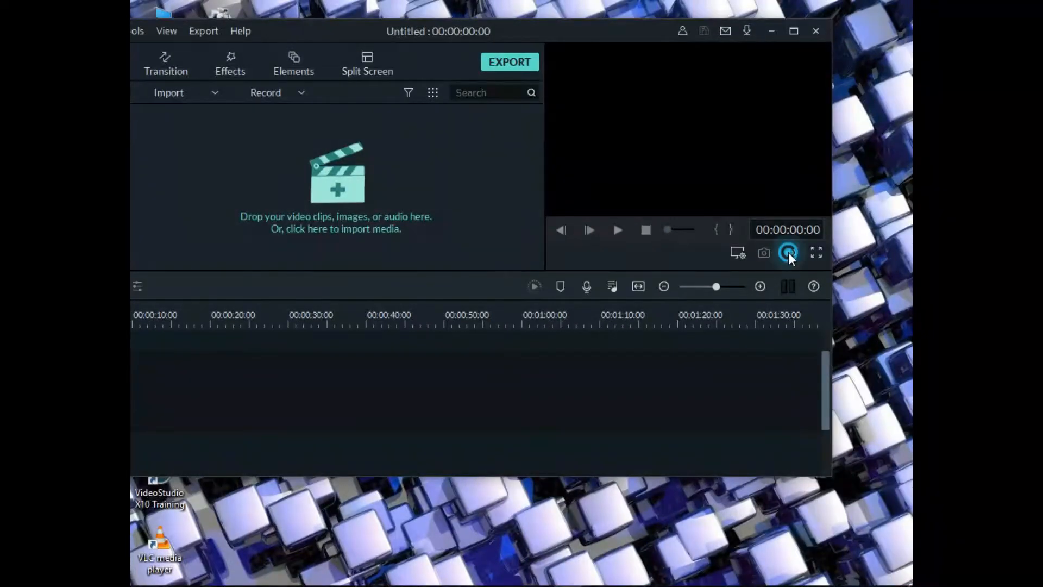
# Show the preview's volume slider, view the preview in full screen and return to the editor
pyautogui.click(789, 253)
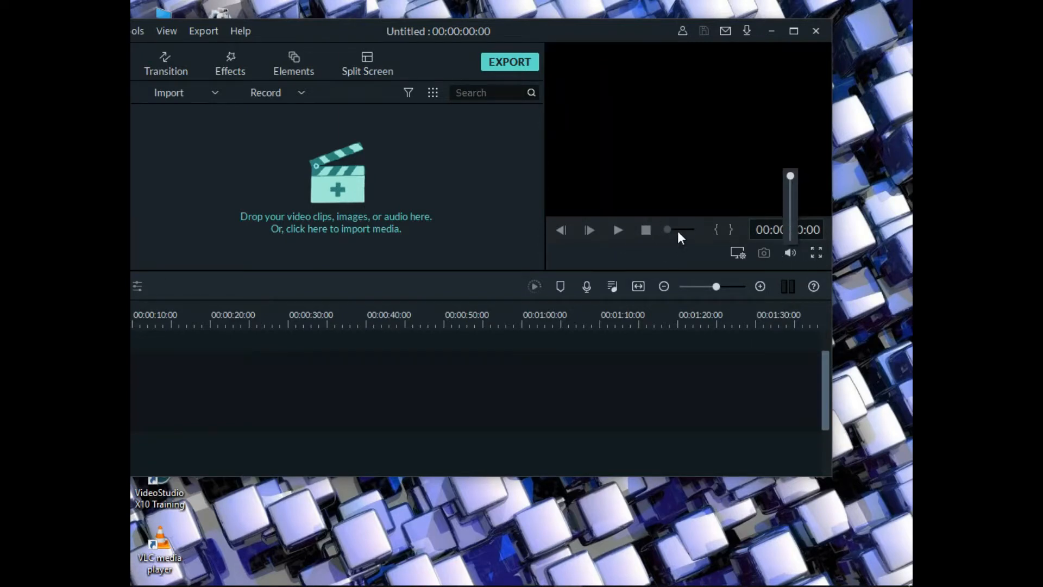
pyautogui.click(815, 252)
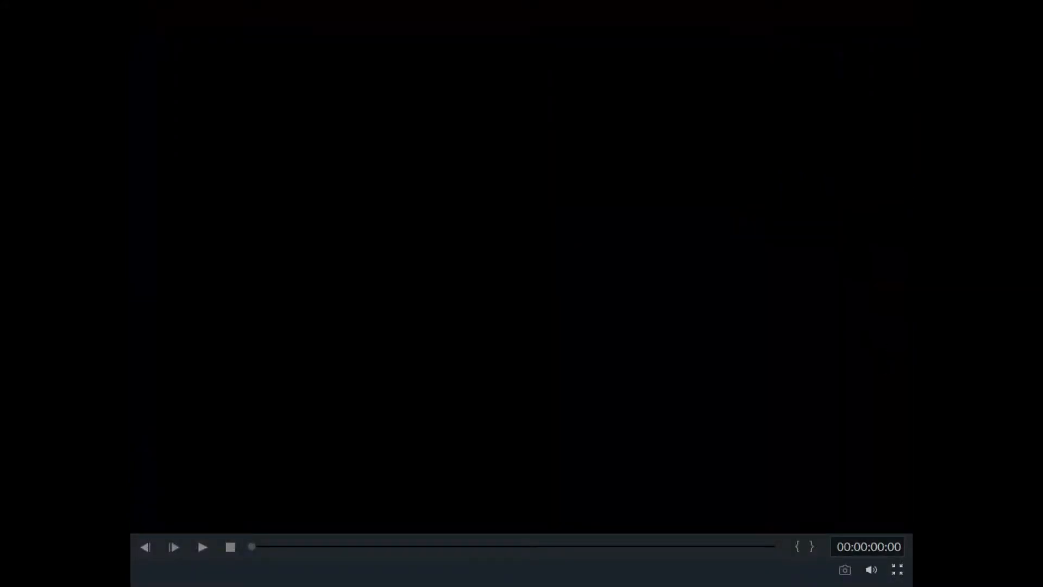
pyautogui.click(897, 569)
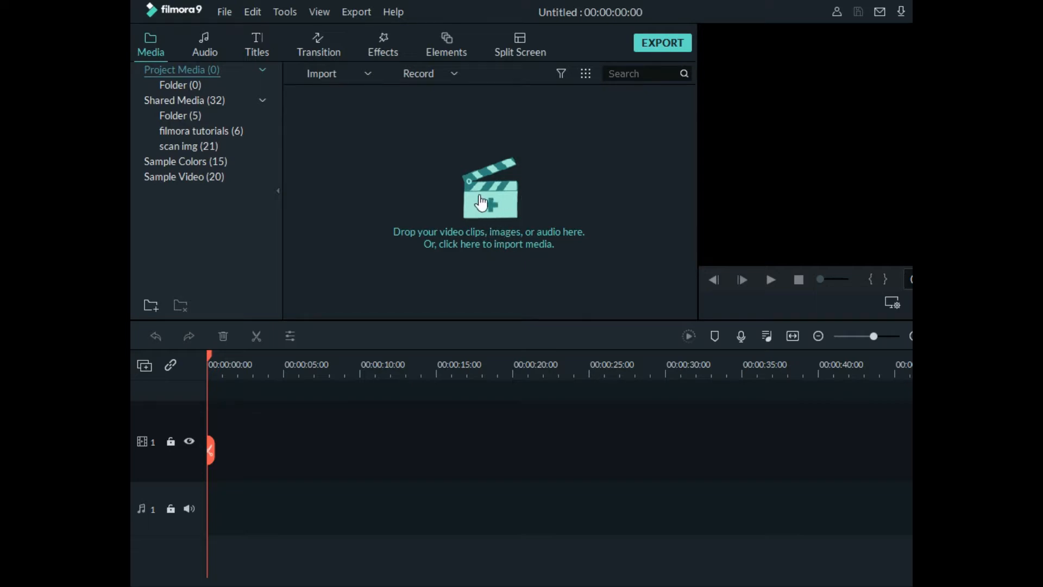
# Start a media import and rename the video "aa fuzy logic lg repair" in the video files folder to "filmora tutorial"
pyautogui.click(492, 211)
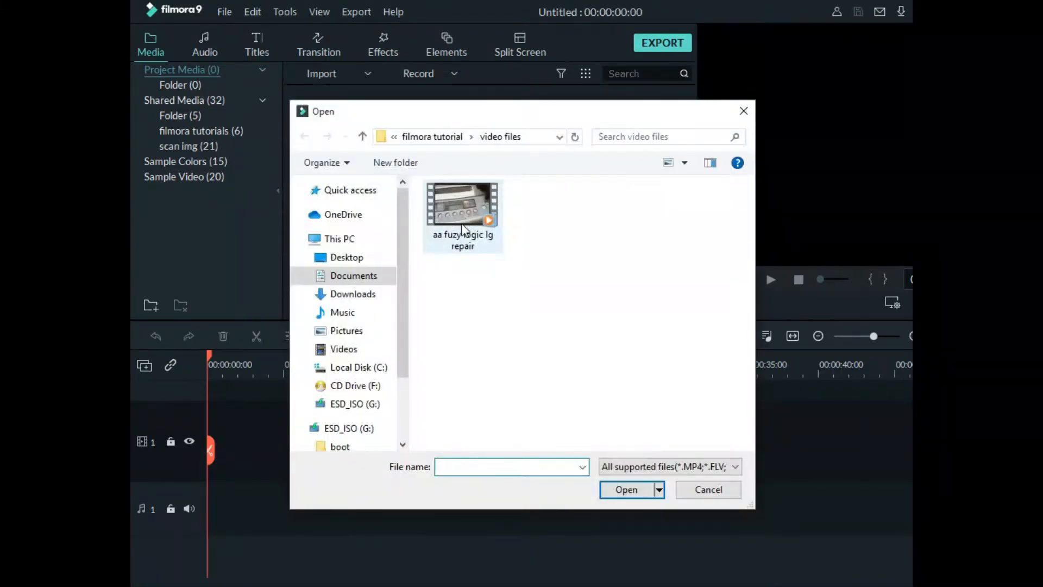
pyautogui.click(448, 239)
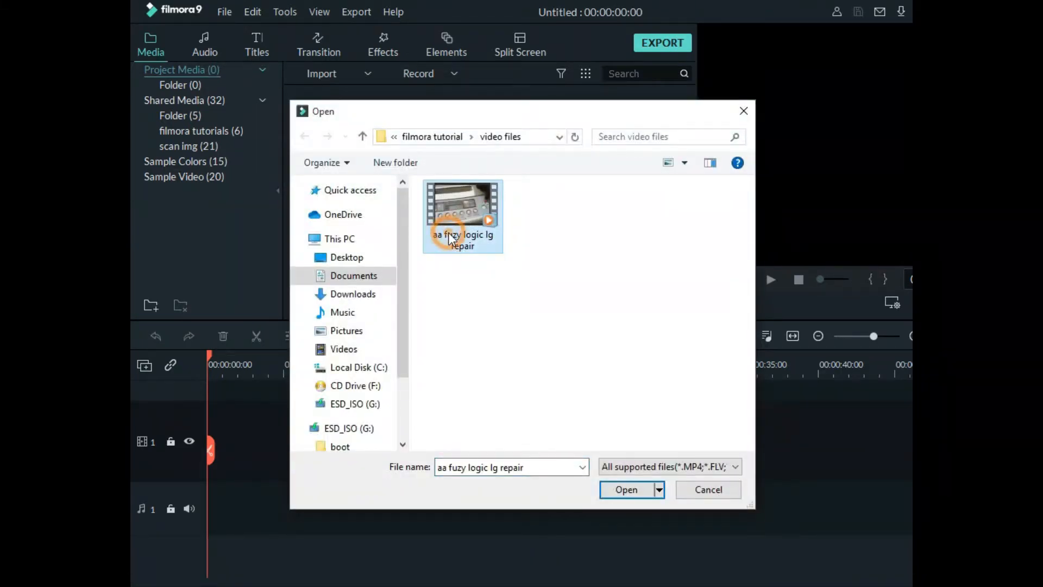
pyautogui.rightClick(476, 246)
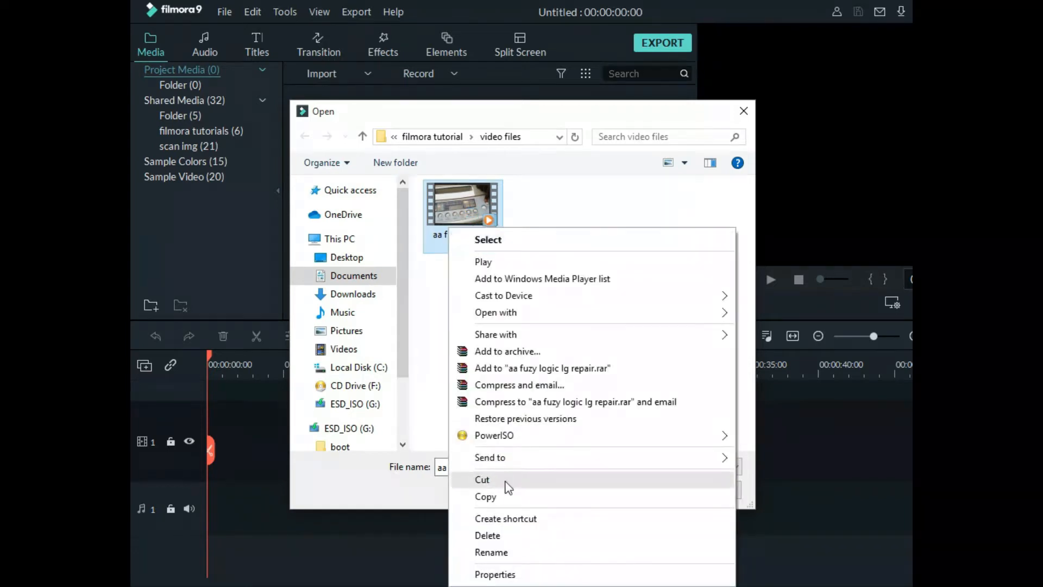
pyautogui.click(509, 551)
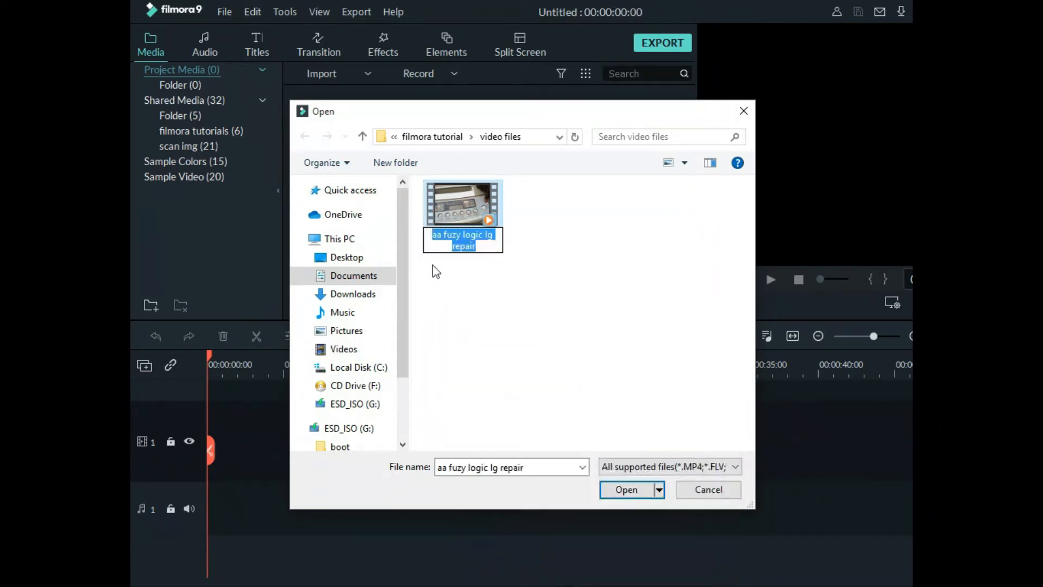
pyautogui.write('filmo')
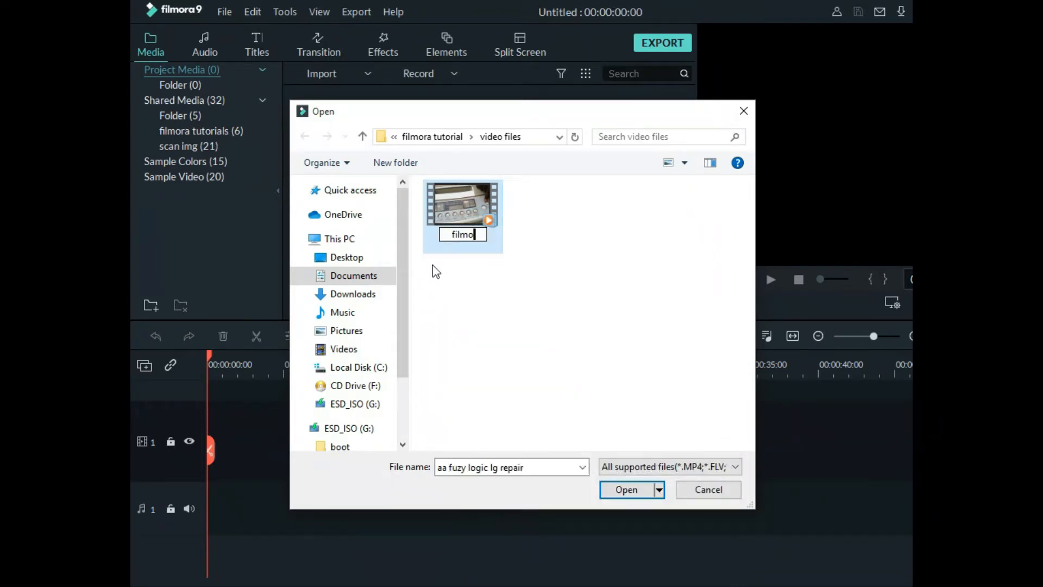
pyautogui.write('ra tutorial')
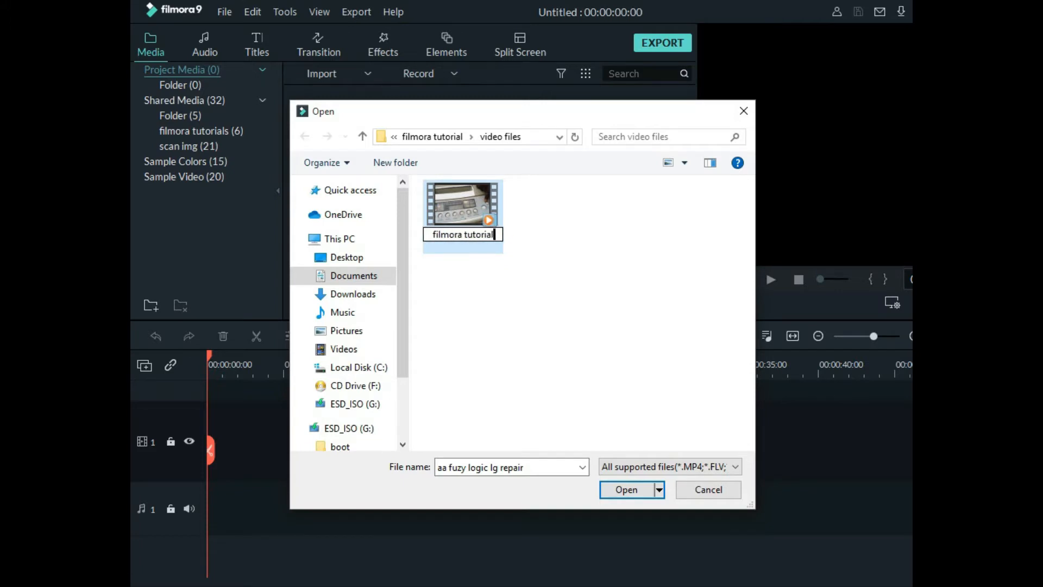
pyautogui.press('Return')
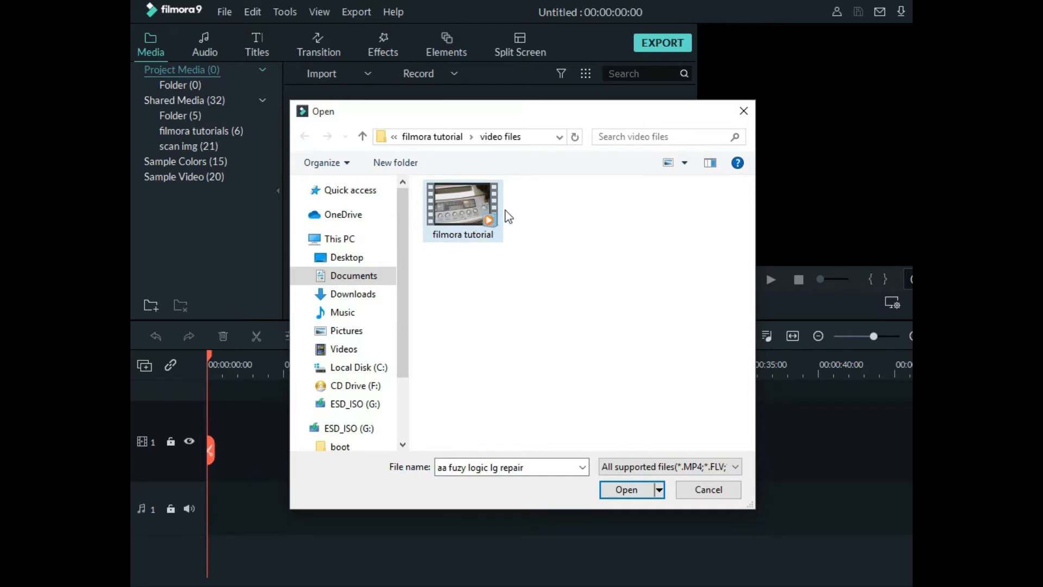
# Import the "filmora tutorial" video into the project media
pyautogui.click(537, 226)
pyautogui.click(471, 205)
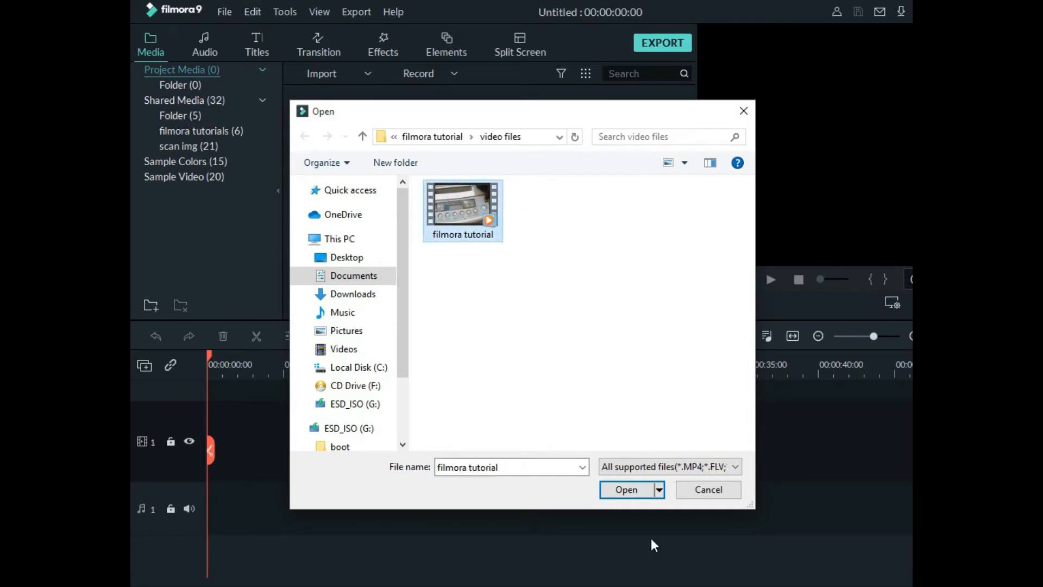
pyautogui.click(630, 491)
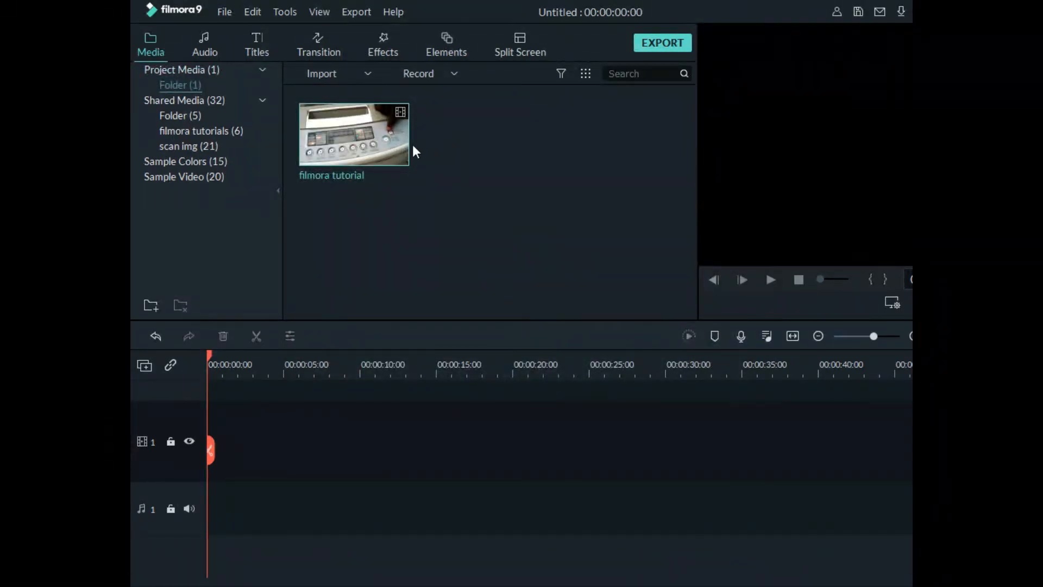
pyautogui.moveTo(409, 142)
pyautogui.click(222, 13)
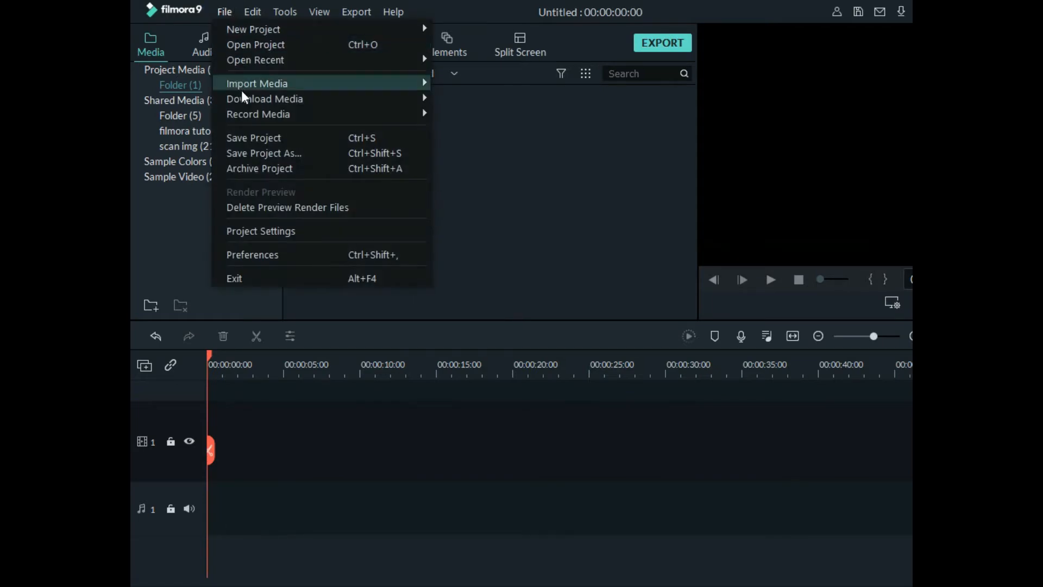
pyautogui.click(578, 189)
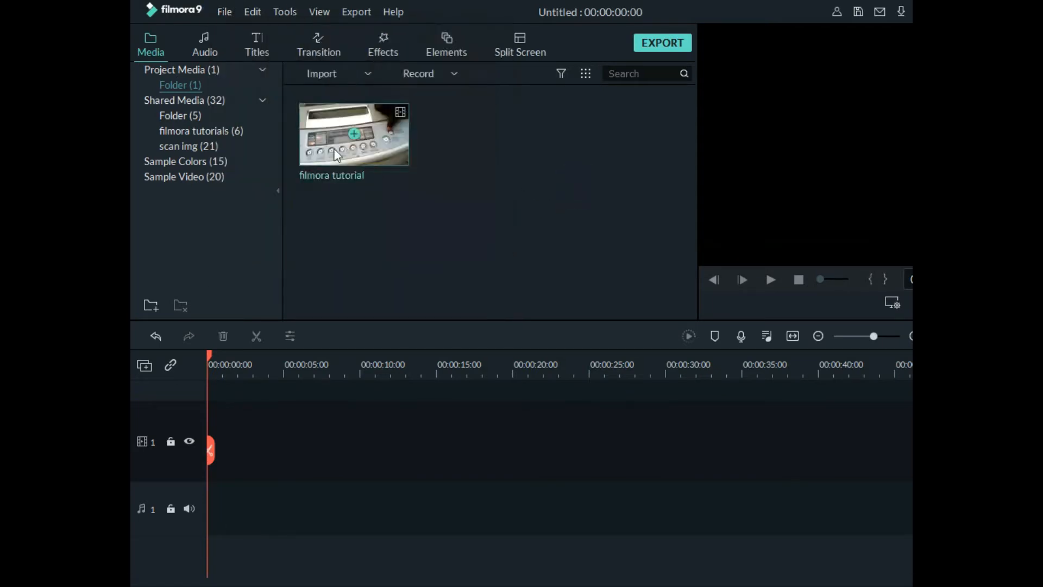
pyautogui.click(229, 13)
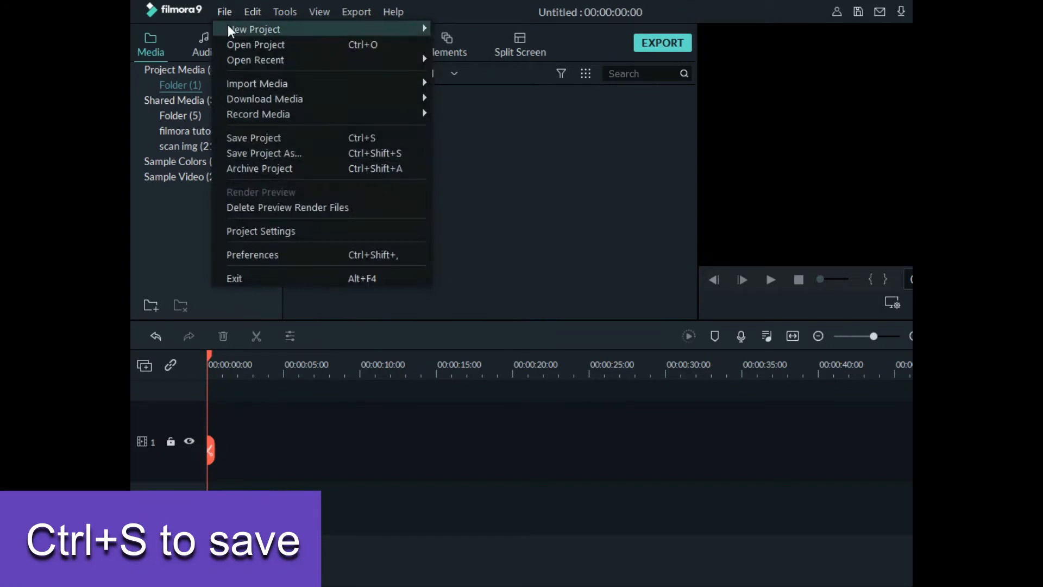
pyautogui.click(571, 192)
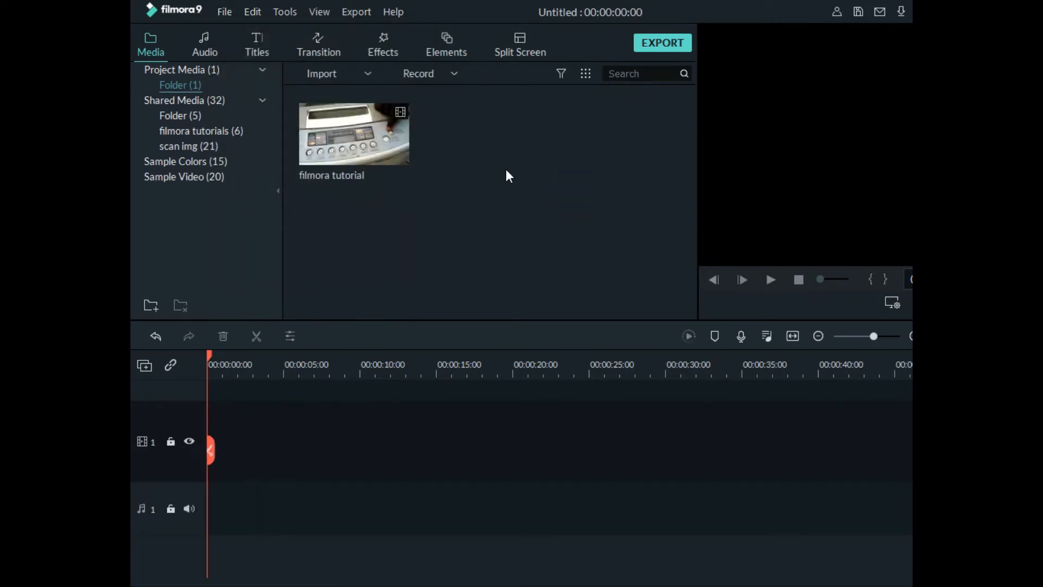
# Save the project under the file name "v 1" in the Projects folder
pyautogui.hotkey('ctrl', 's')
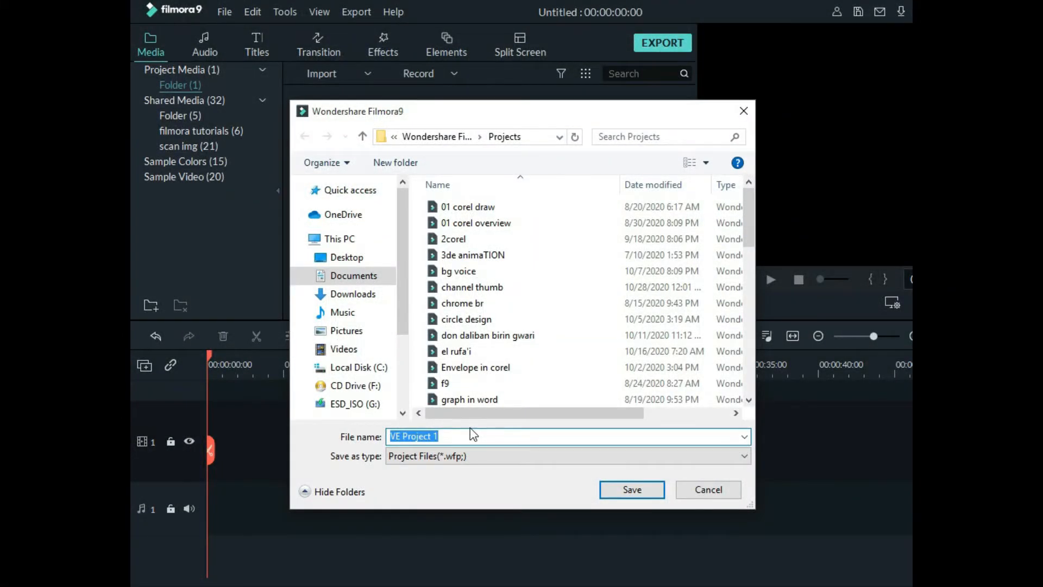
pyautogui.write('v 1')
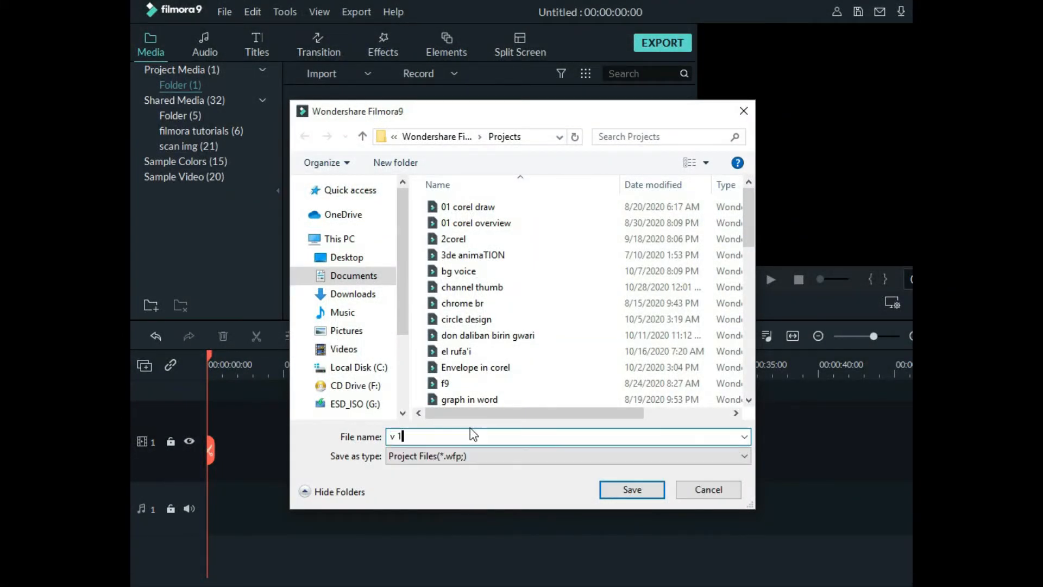
pyautogui.press('Return')
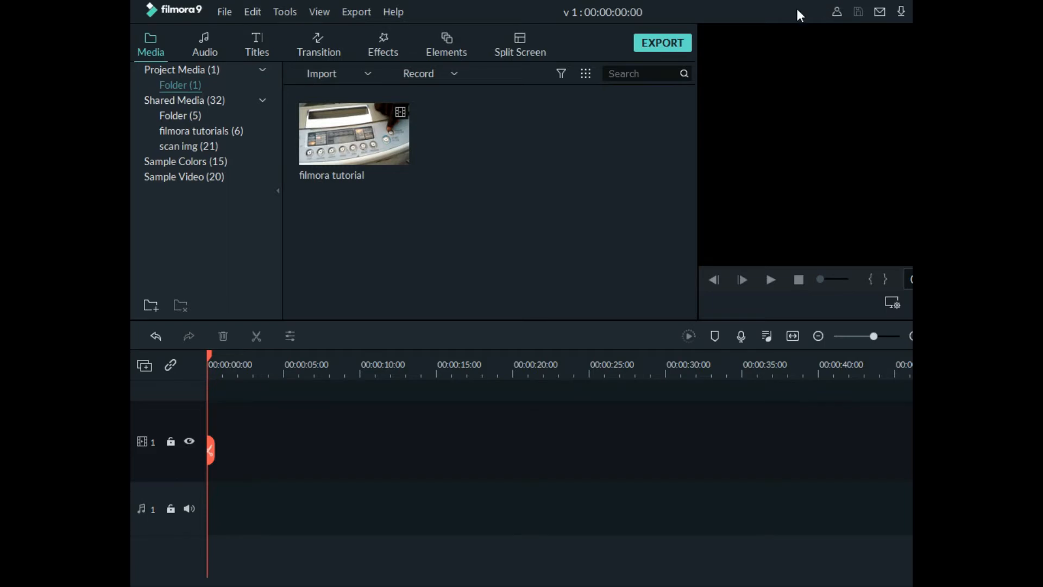
# Place the "filmora tutorial" video at the start of video track 1, matching the project settings to the media at 1280 x 720 30fps
pyautogui.moveTo(797, 10); pyautogui.dragTo(656, 42)
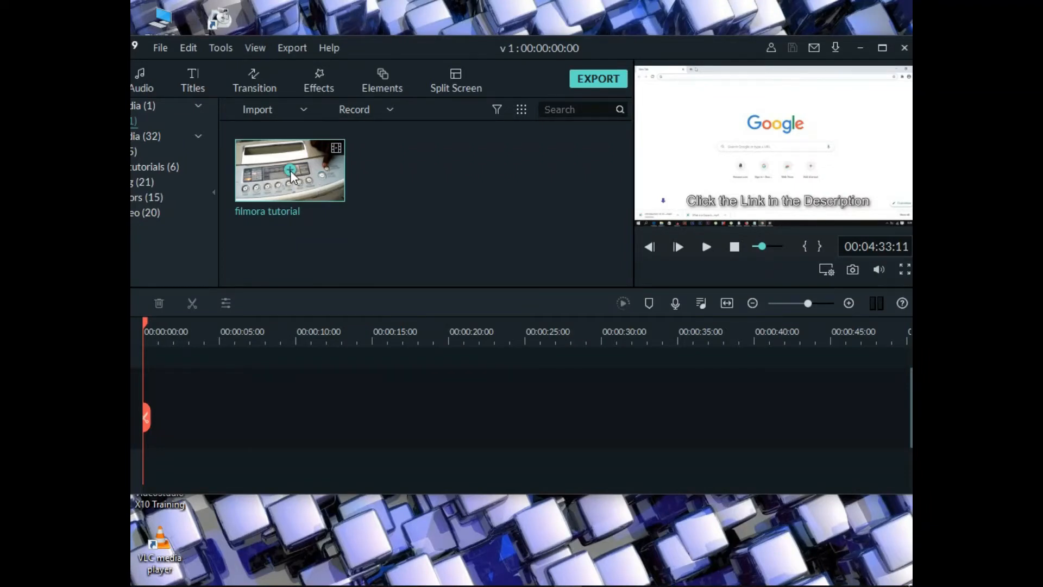
pyautogui.moveTo(311, 164); pyautogui.dragTo(133, 397)
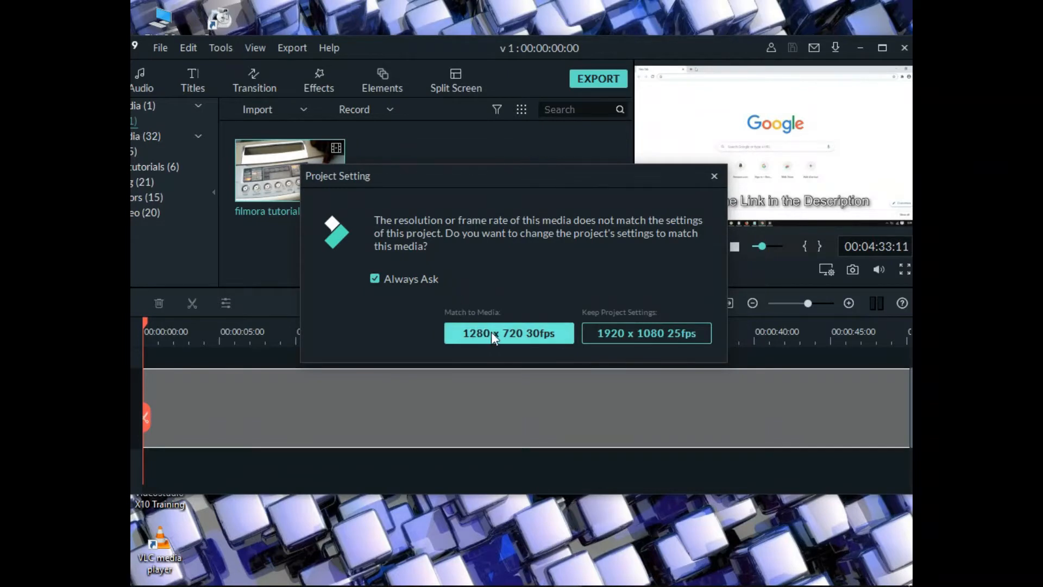
pyautogui.click(374, 279)
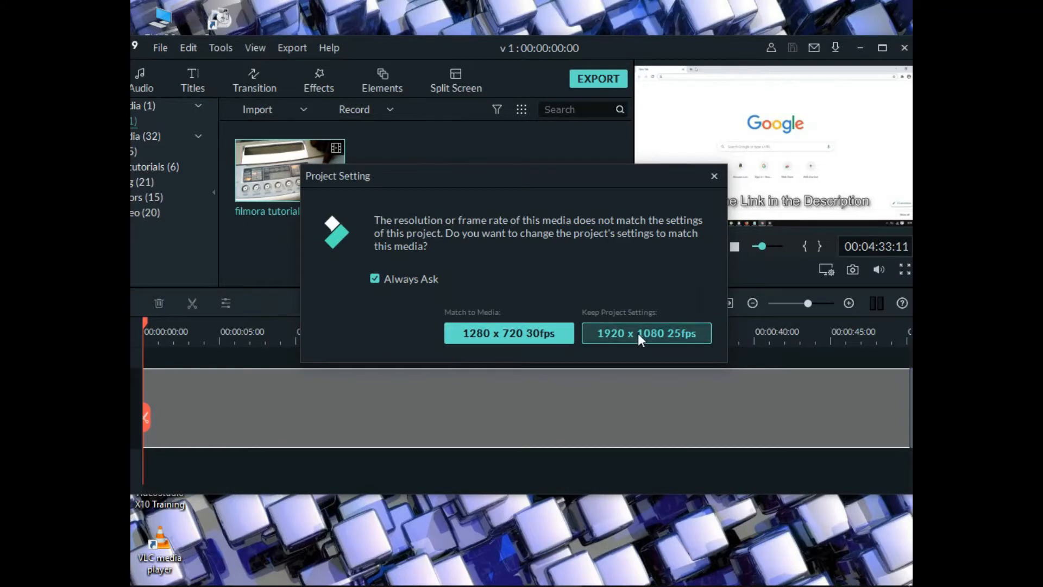
pyautogui.click(483, 332)
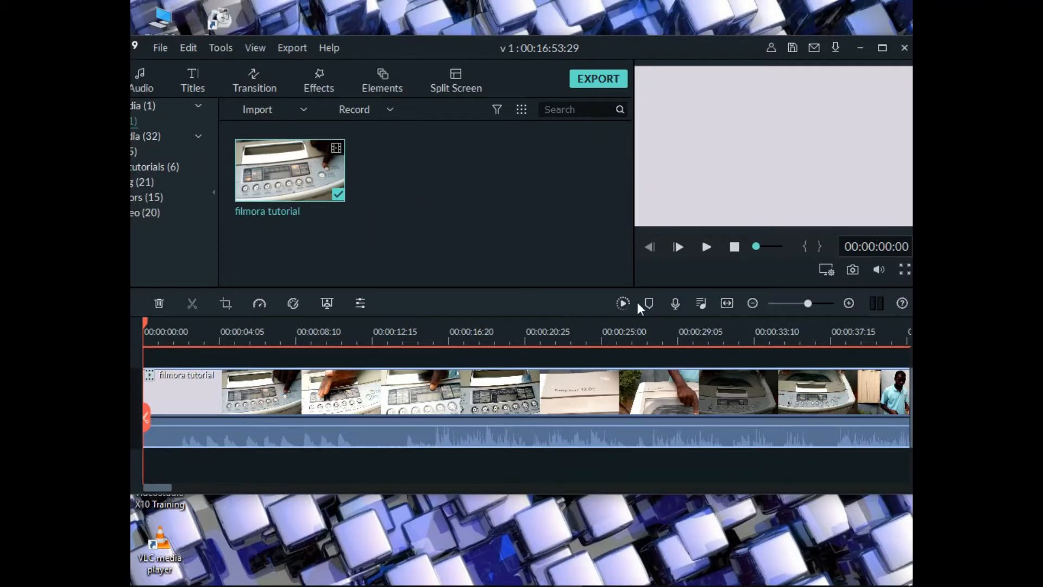
# Play the timeline clip from the start, adjust the preview volume to about the middle and pause playback
pyautogui.click(706, 247)
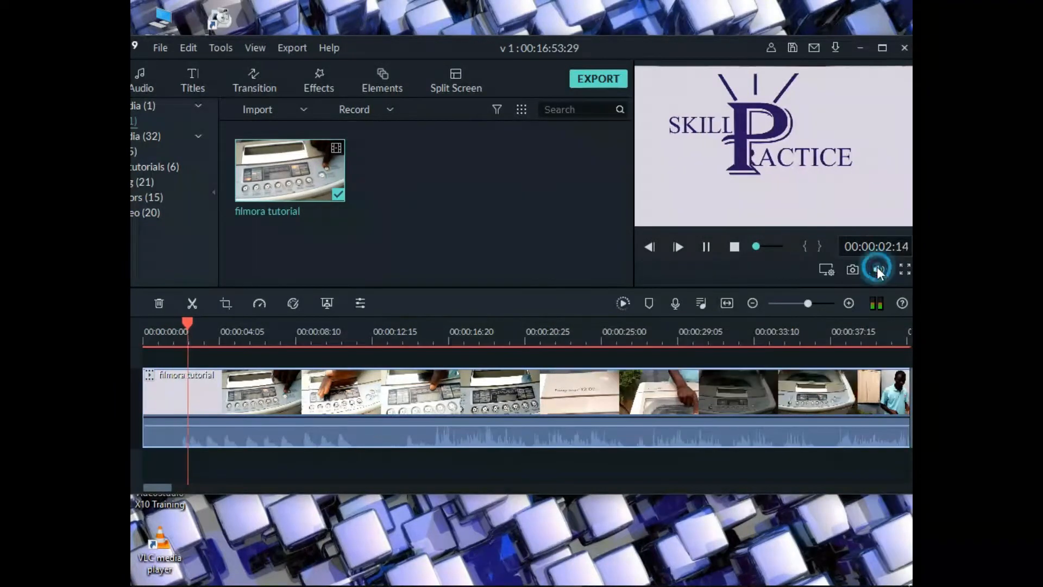
pyautogui.moveTo(879, 269)
pyautogui.click(878, 222)
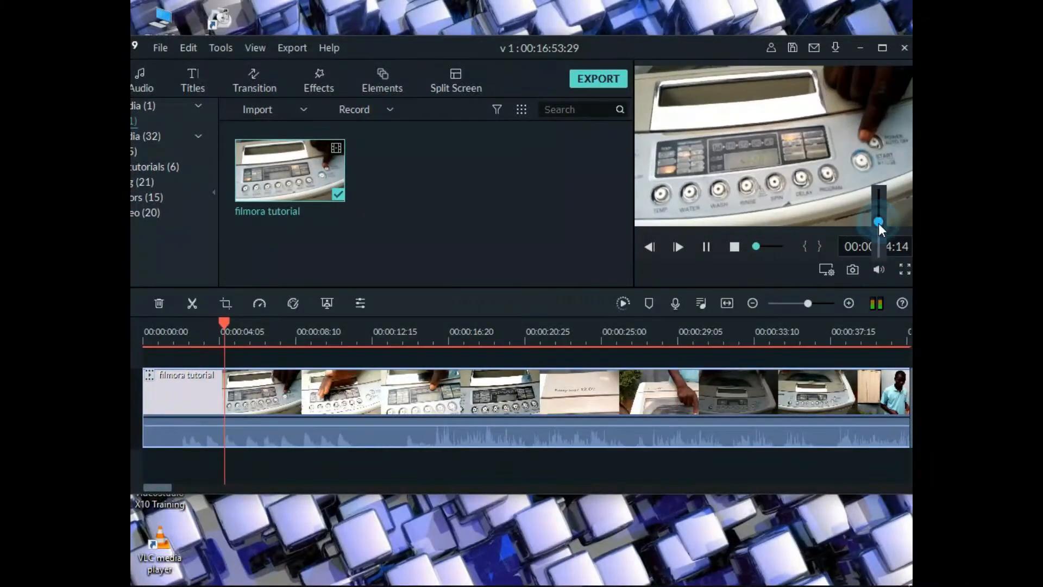
pyautogui.press('space')
pyautogui.click(468, 240)
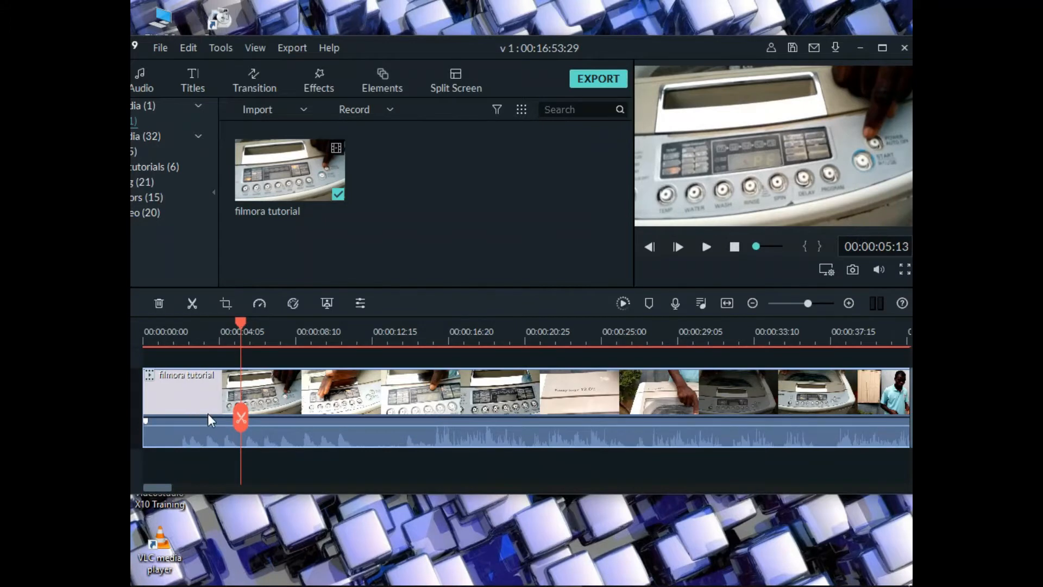
# Return the playhead to the start of the clip, play the opening briefly and pause
pyautogui.click(243, 320)
pyautogui.moveTo(242, 321); pyautogui.dragTo(144, 321)
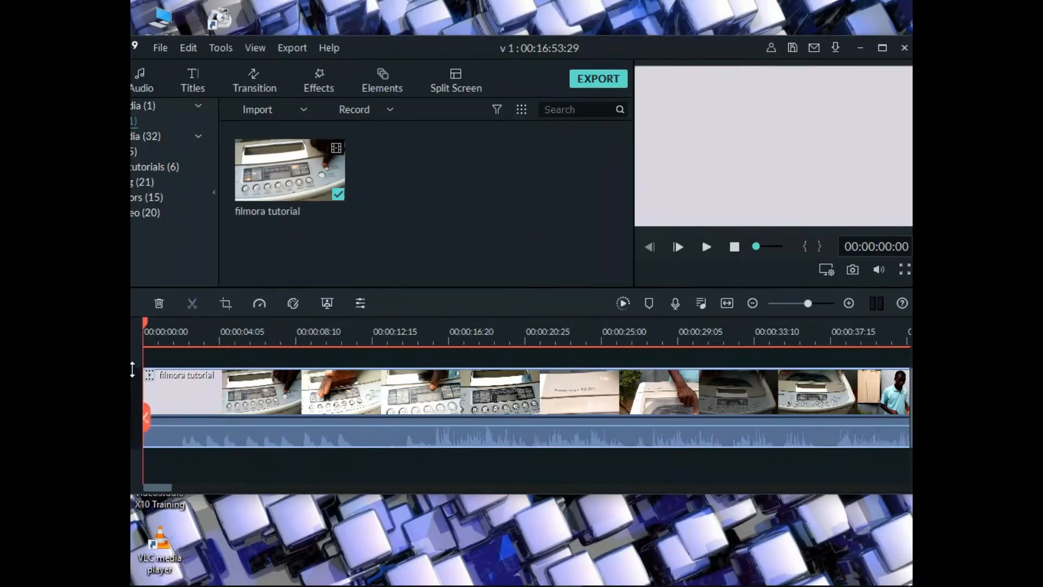
pyautogui.press('space')
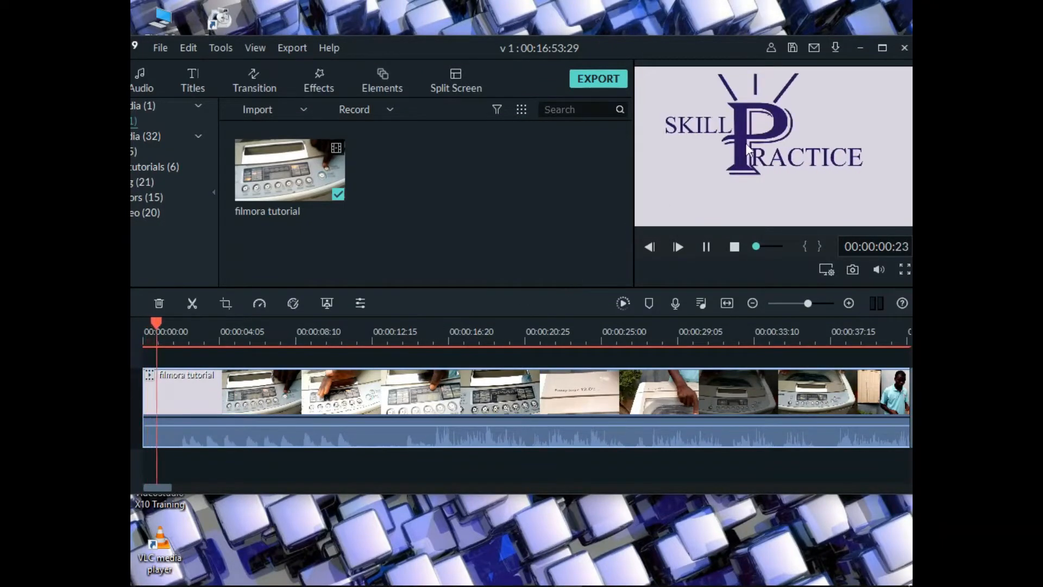
pyautogui.press('space')
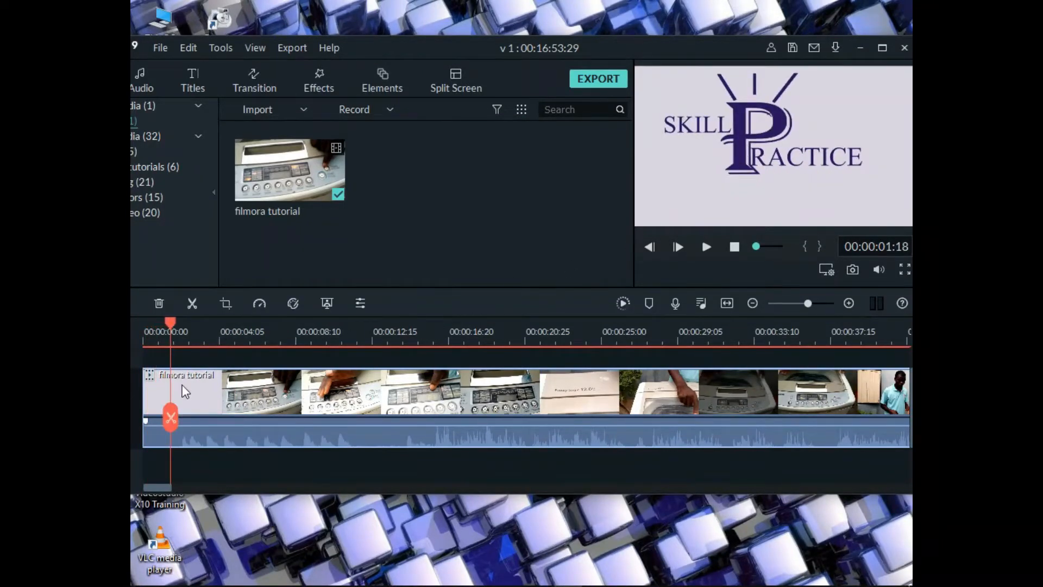
# Try the timeline's zoom and fit functions, scrubbing the playhead through the clip at different zoom levels
pyautogui.click(752, 302)
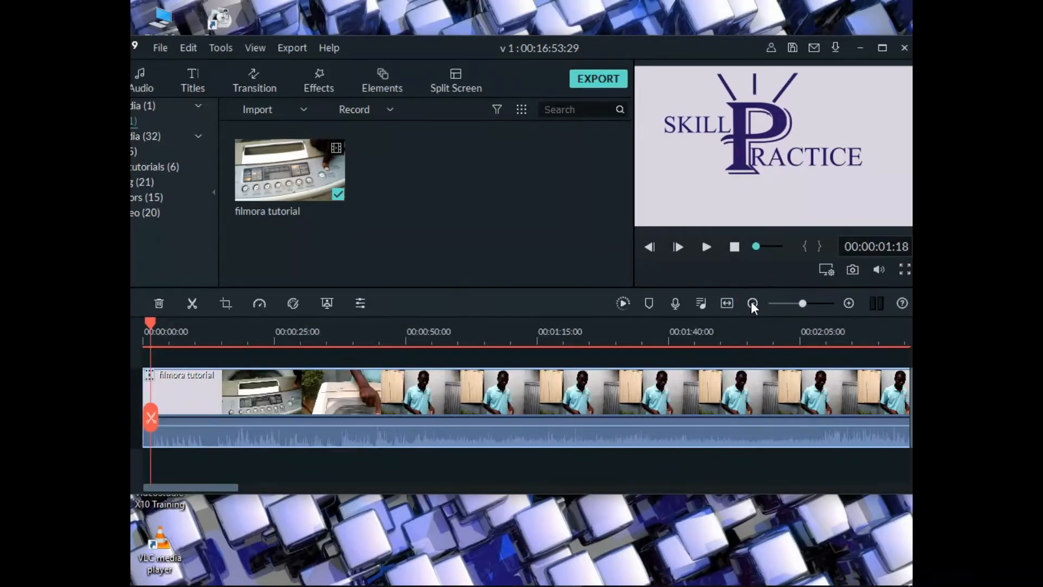
pyautogui.click(727, 303)
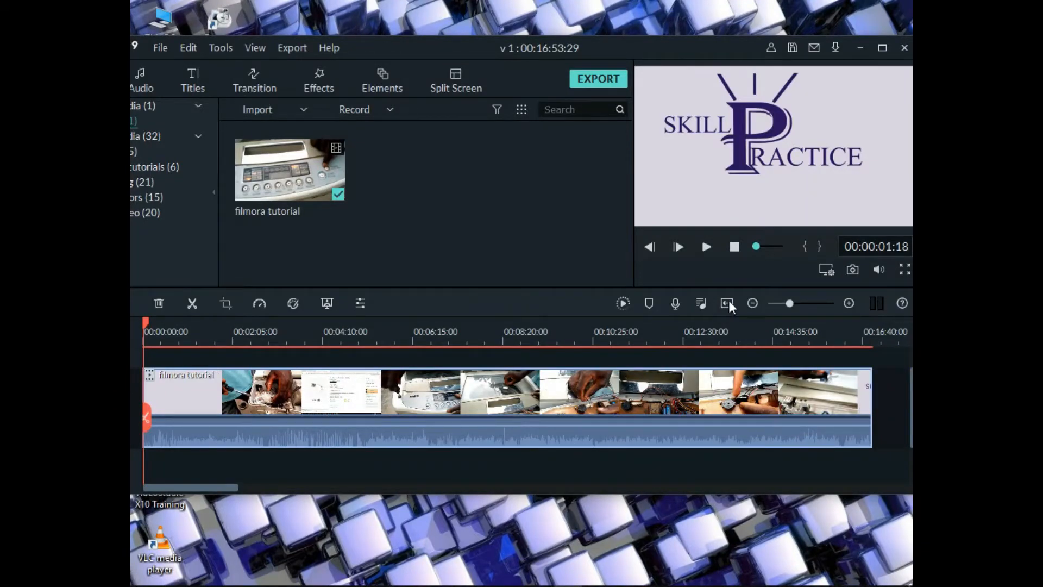
pyautogui.click(806, 302)
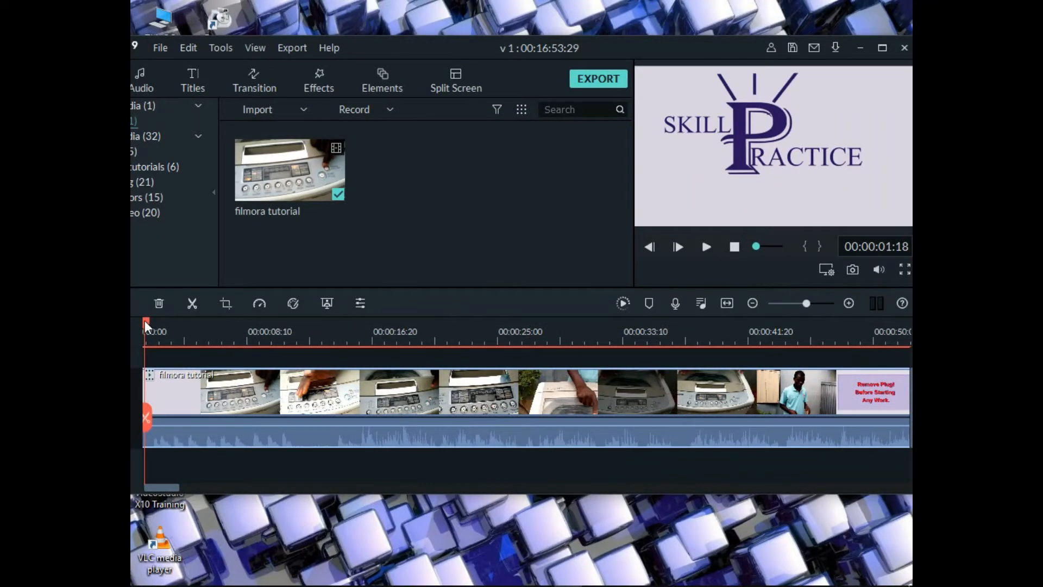
pyautogui.moveTo(157, 321); pyautogui.dragTo(717, 331)
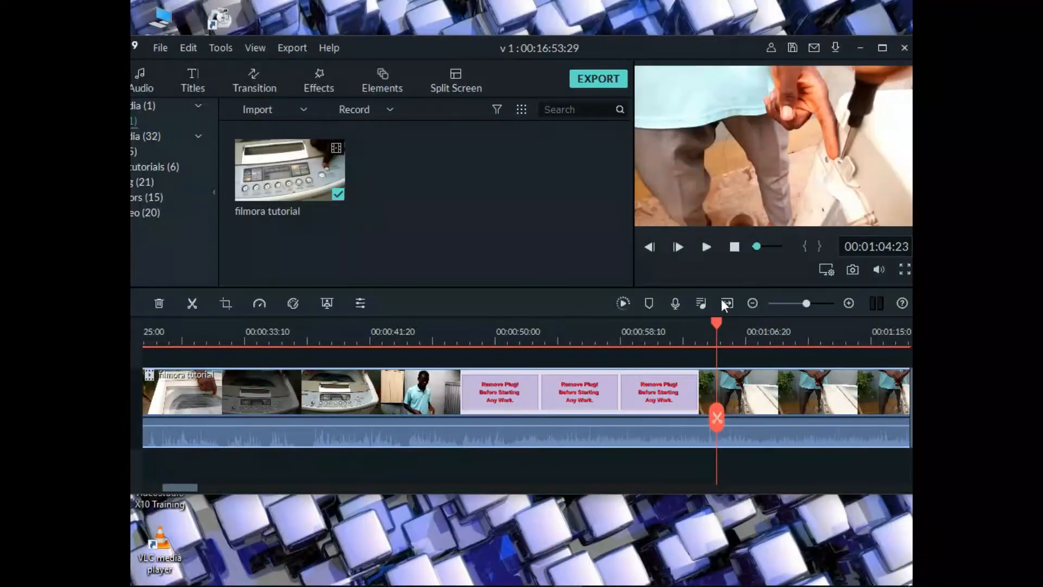
pyautogui.click(726, 304)
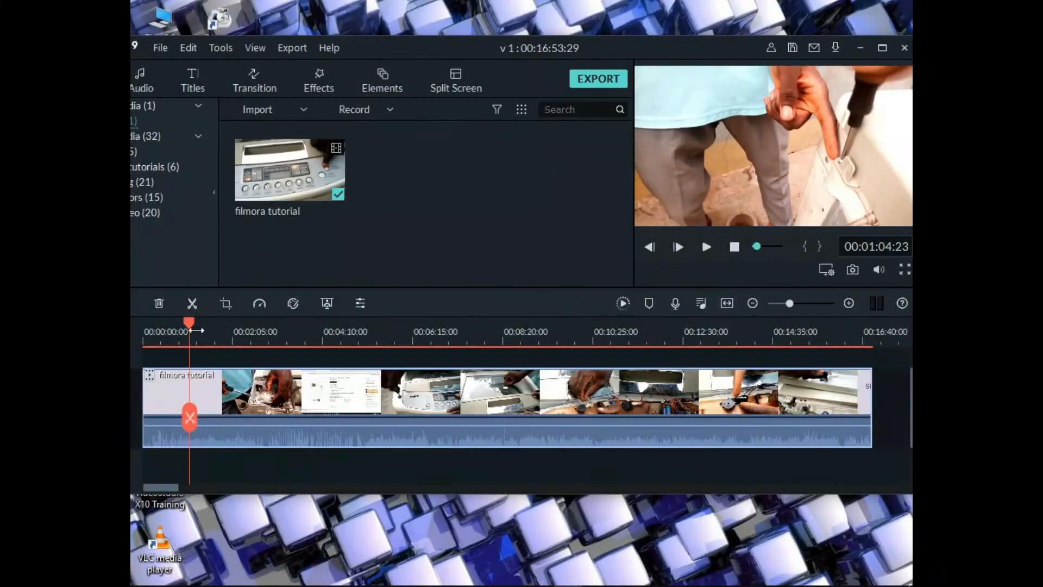
pyautogui.moveTo(192, 326); pyautogui.dragTo(787, 417)
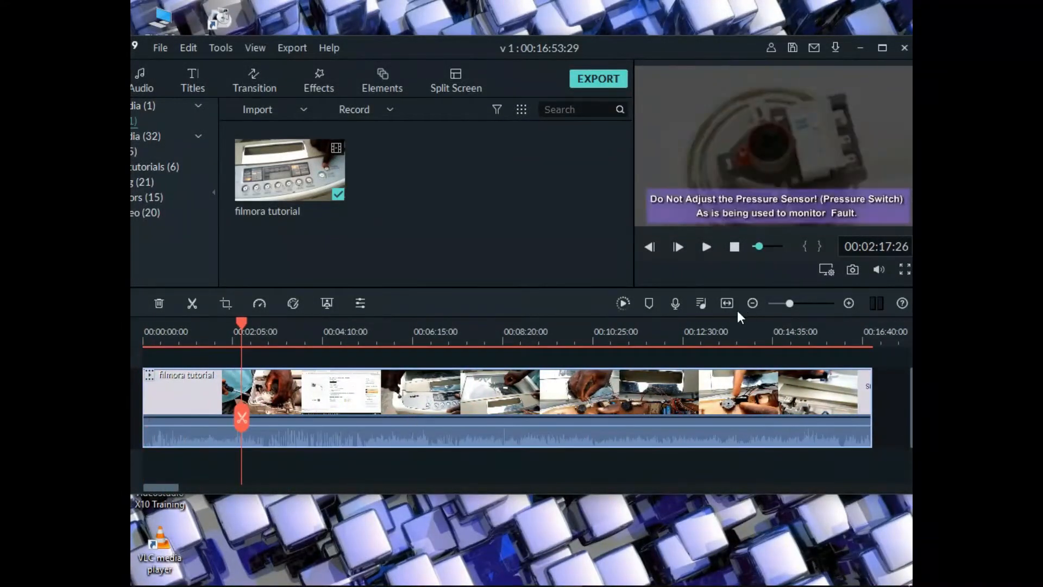
# Zoom the timeline further out and scrub the clip, then fit it again and return the playhead to the start
pyautogui.click(754, 302)
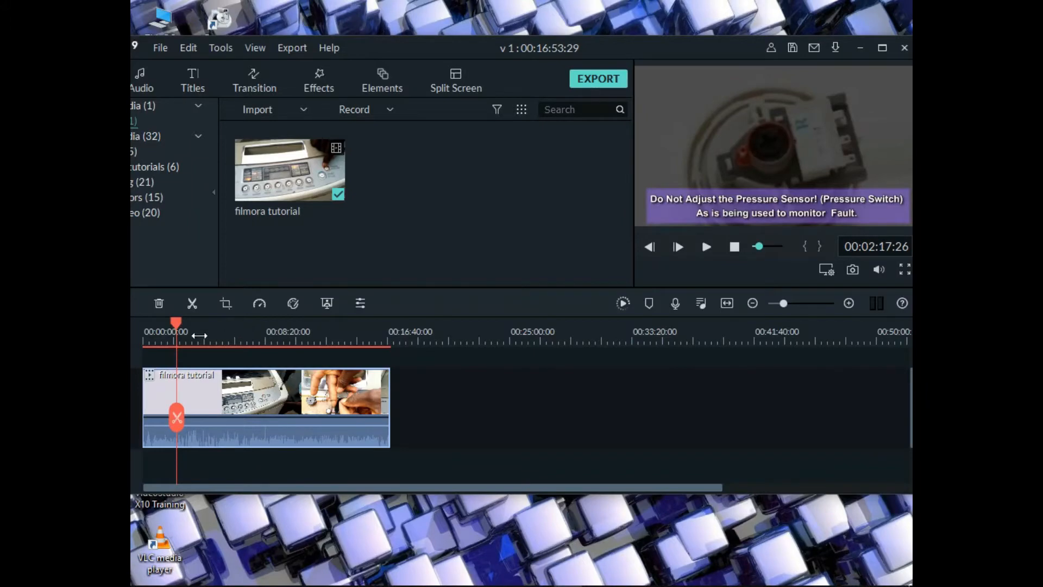
pyautogui.moveTo(176, 329); pyautogui.dragTo(177, 467)
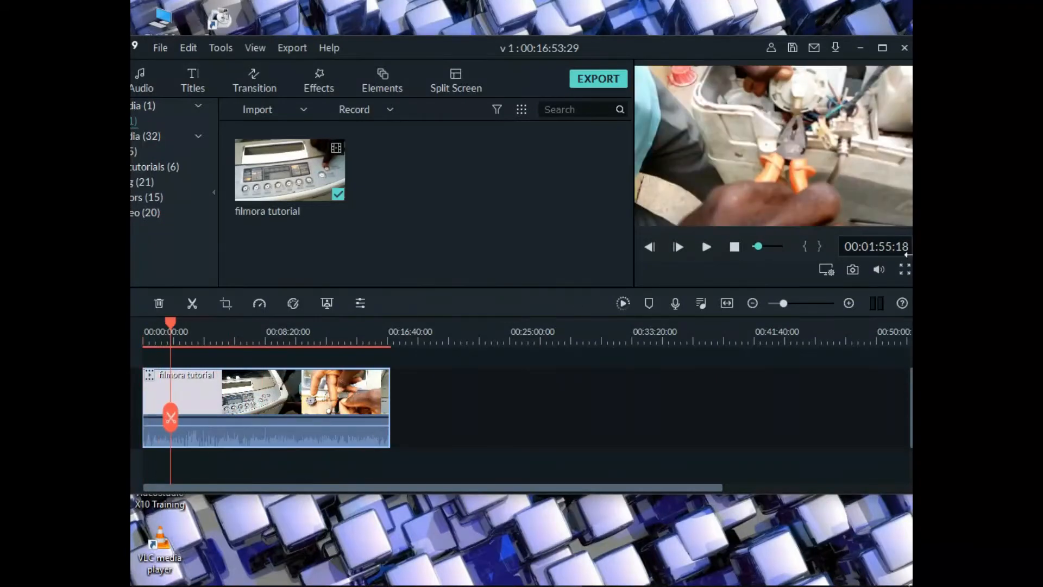
pyautogui.click(725, 302)
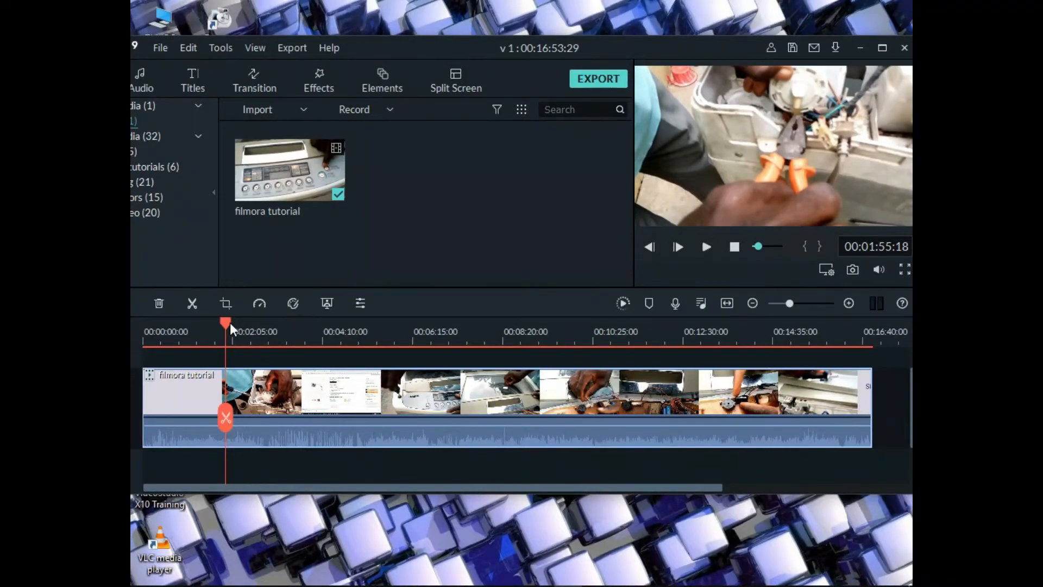
pyautogui.moveTo(230, 321); pyautogui.dragTo(138, 370)
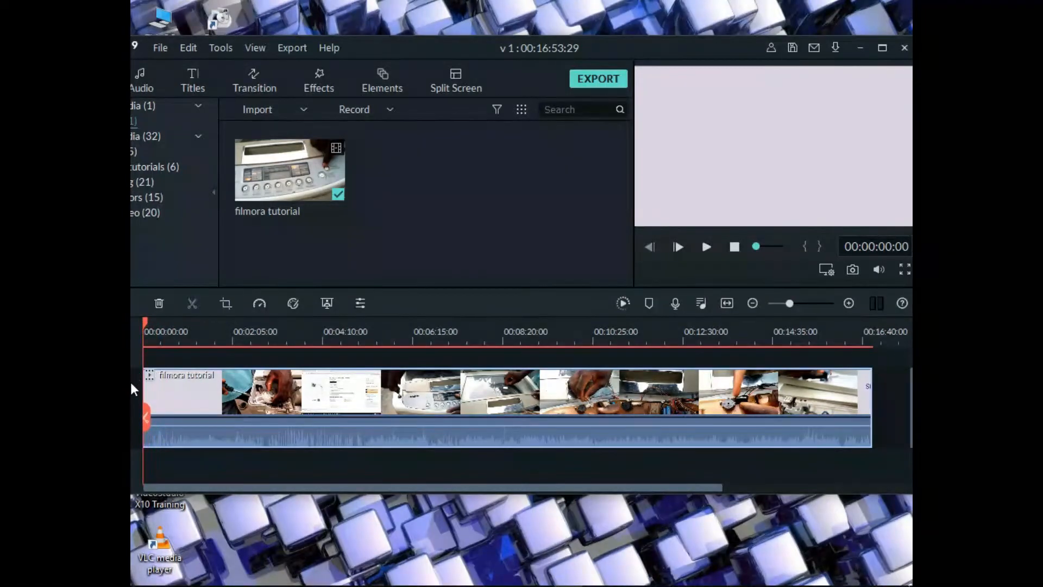
# Play the clip from the start and pause at 00:00:03:29, just after the logo intro ends
pyautogui.press('space')
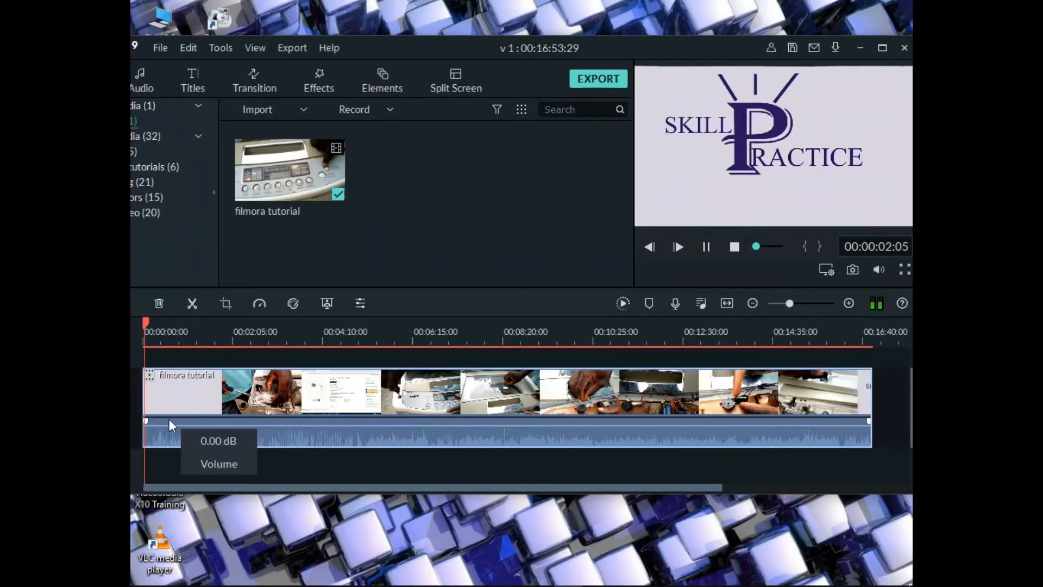
pyautogui.press('space')
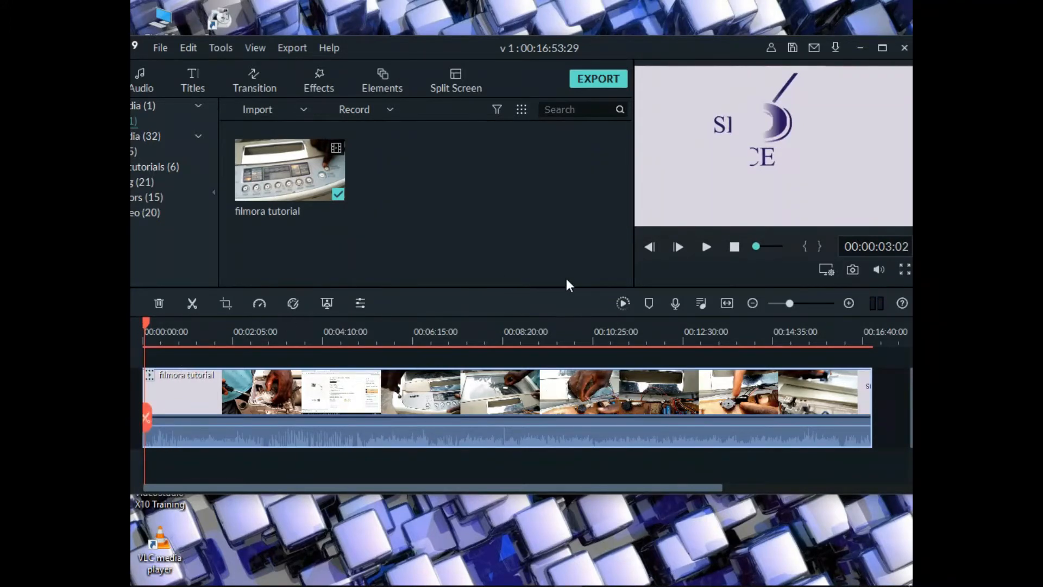
pyautogui.press('space')
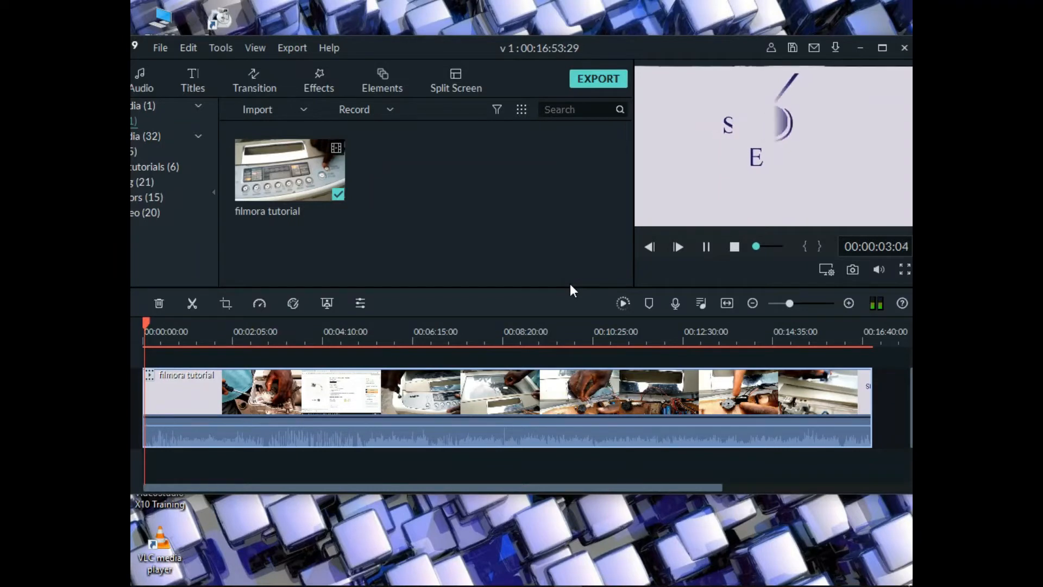
pyautogui.press('space')
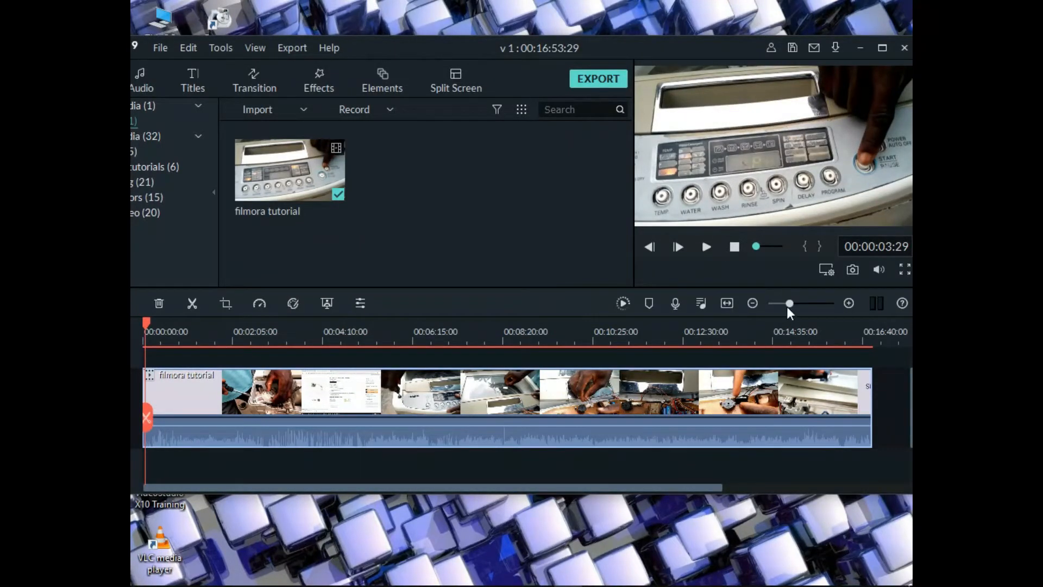
# Zoom in on the start of the timeline and split the clip at the playhead, at 00:00:03:29
pyautogui.click(849, 303)
pyautogui.click(849, 302)
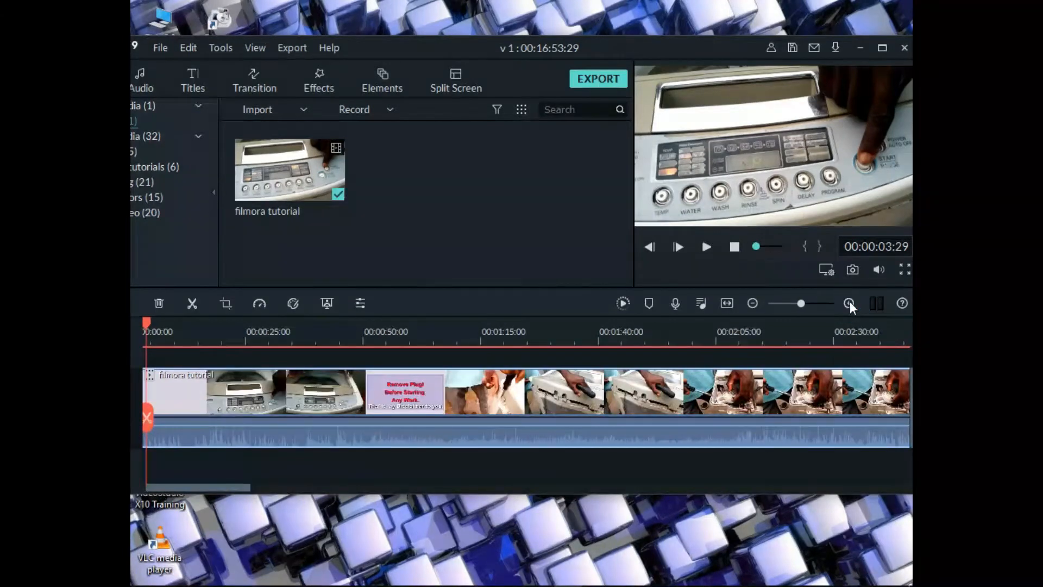
pyautogui.moveTo(225, 487); pyautogui.dragTo(156, 484)
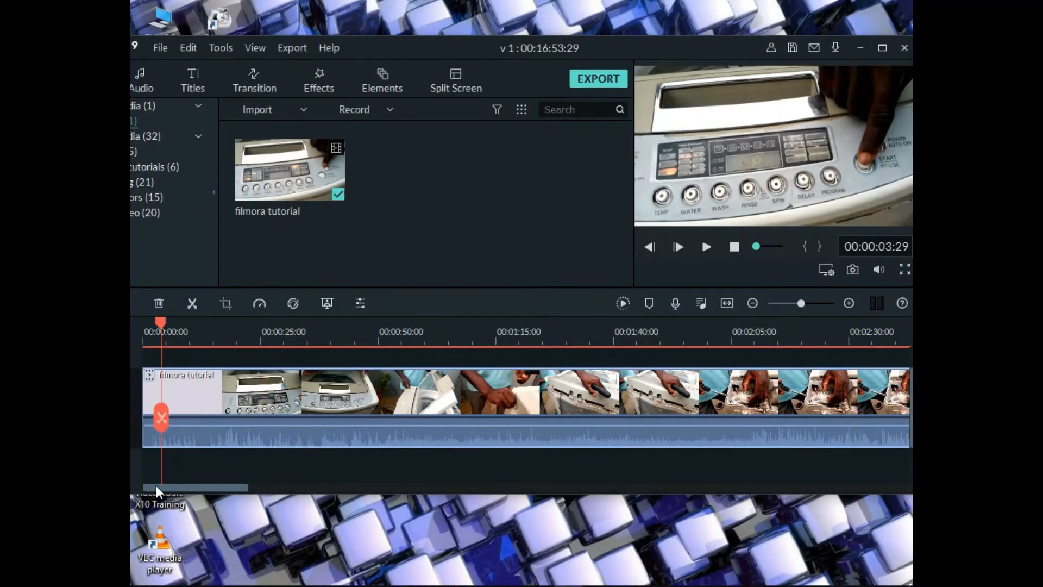
pyautogui.click(163, 422)
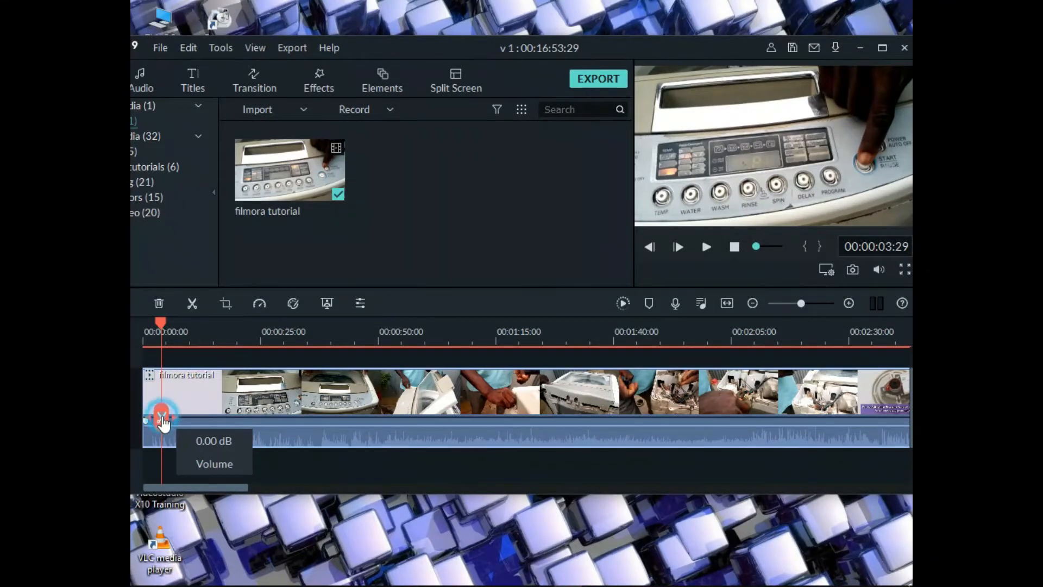
# Maximize the editor window, delete the logo intro segment before the cut and play the remaining video from the start
pyautogui.click(151, 383)
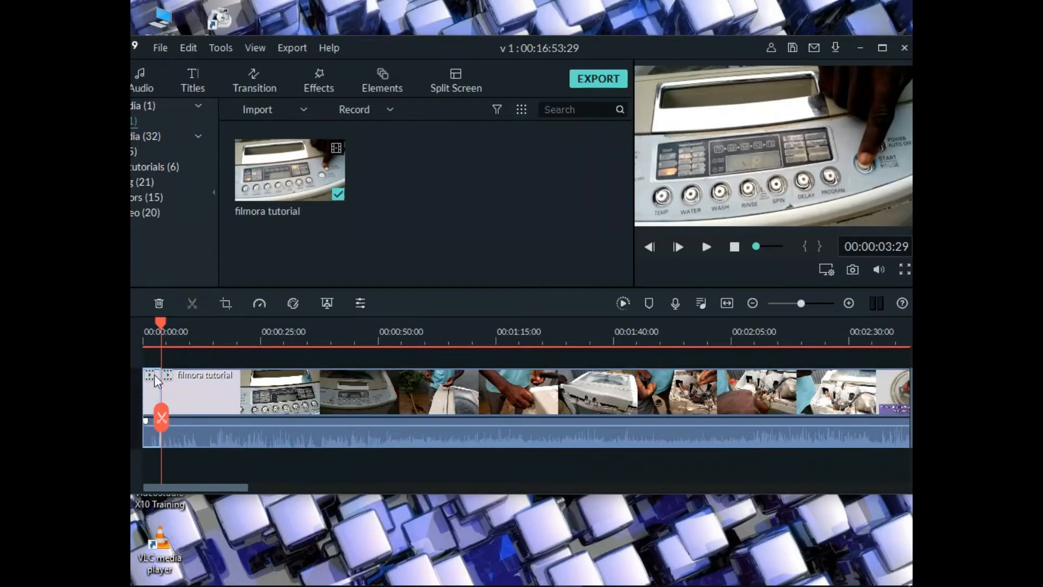
pyautogui.click(159, 303)
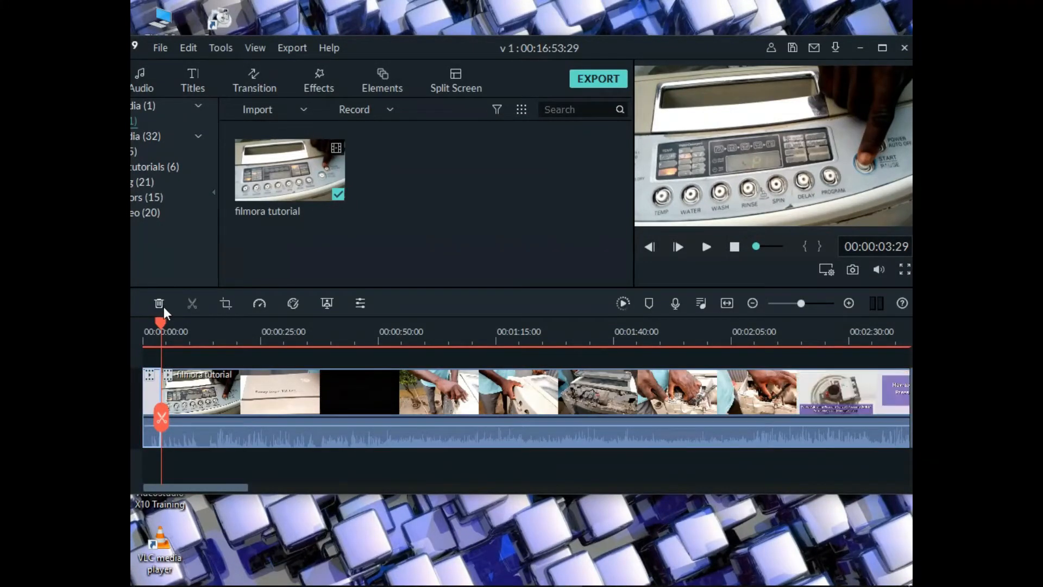
pyautogui.click(882, 48)
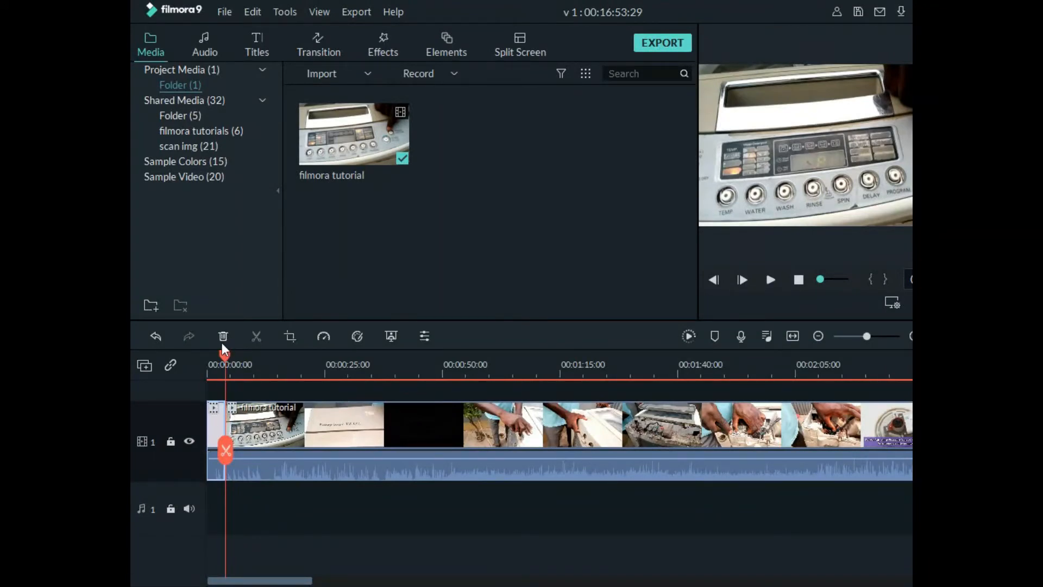
pyautogui.click(242, 428)
pyautogui.click(222, 336)
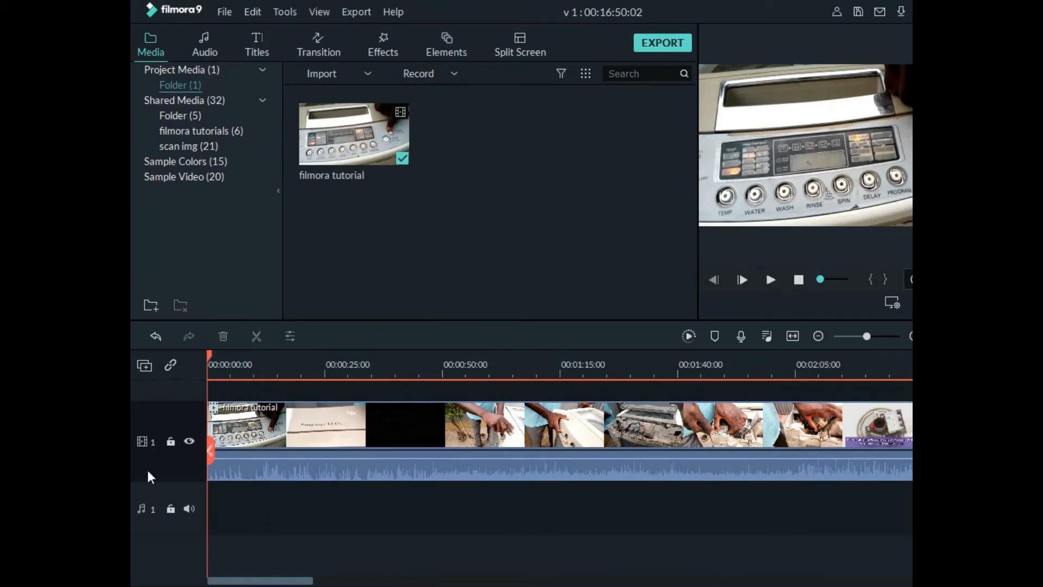
pyautogui.press('space')
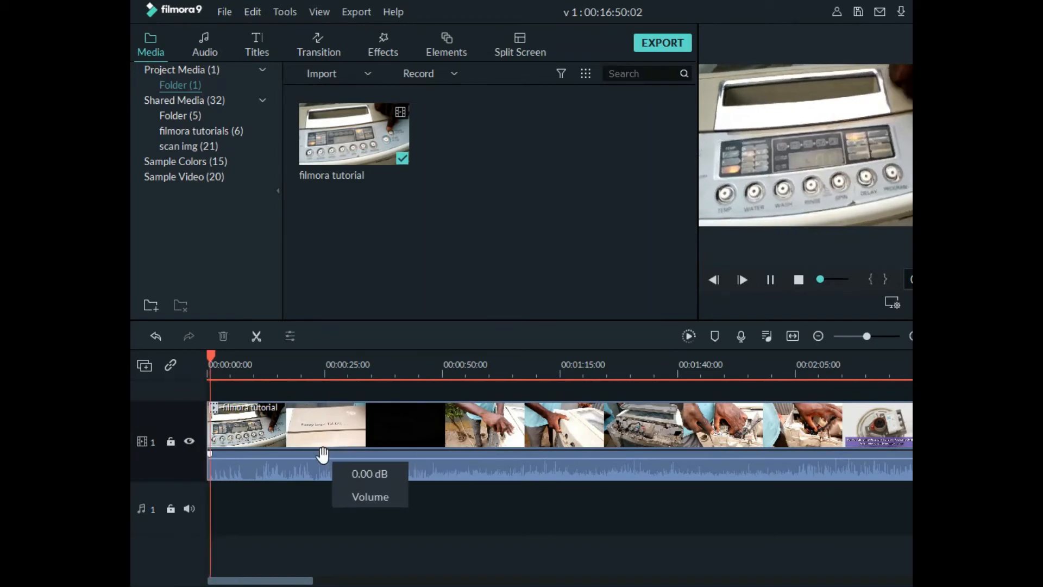
# Stop playback, fit the timeline, and scrub and play near the clip's end up to the logo outro
pyautogui.press('space')
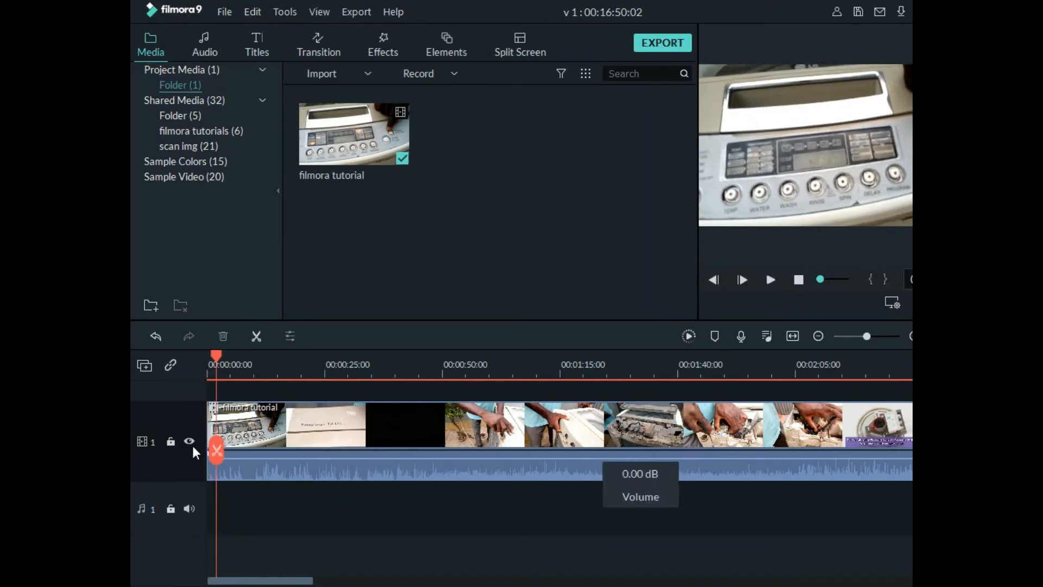
pyautogui.click(792, 335)
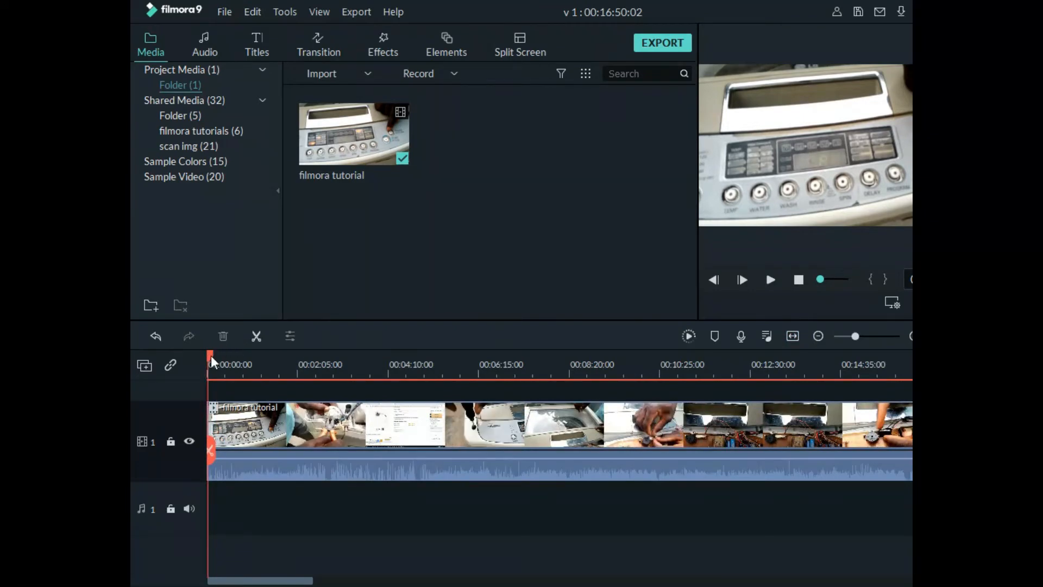
pyautogui.moveTo(216, 354); pyautogui.dragTo(903, 356)
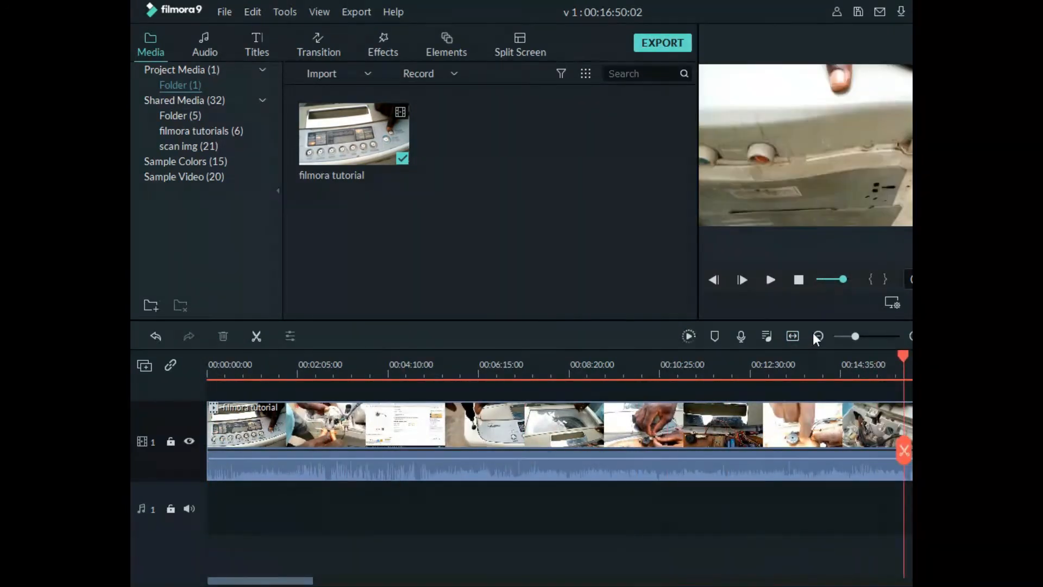
pyautogui.click(819, 336)
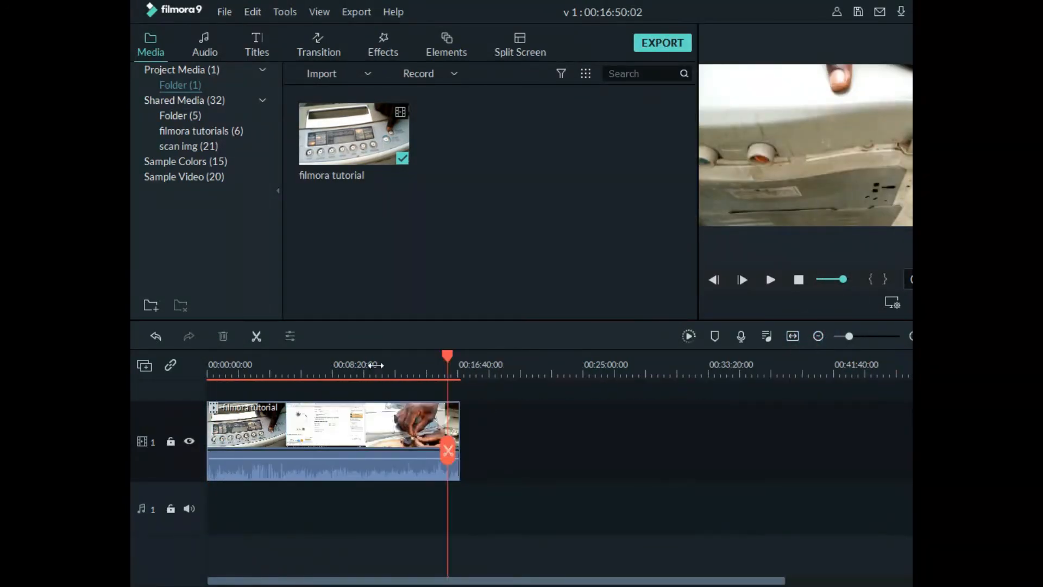
pyautogui.moveTo(446, 355); pyautogui.dragTo(455, 373)
pyautogui.press('space')
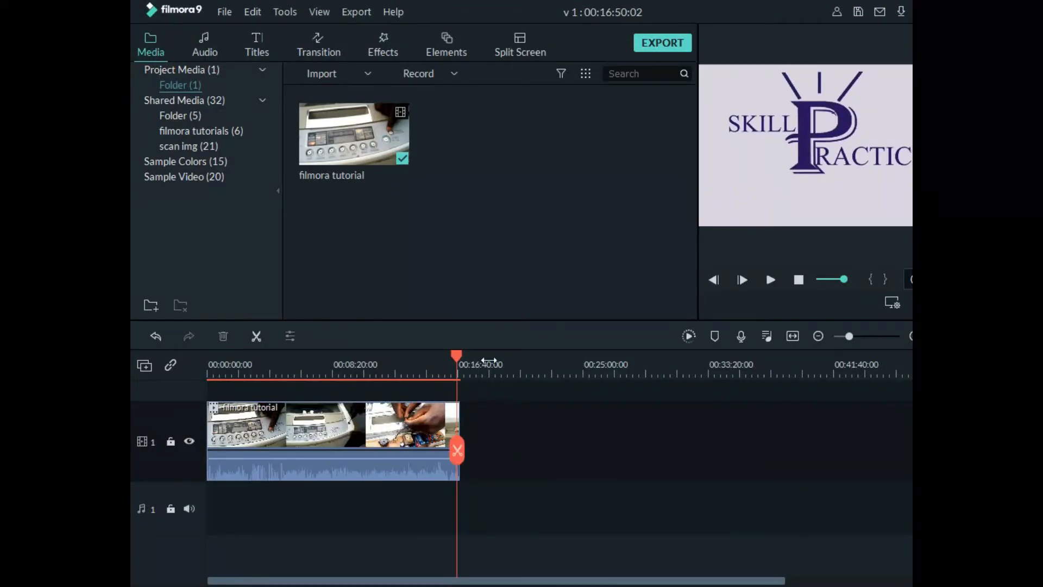
# Step backward frame by frame through the logo outro to look for where it begins
pyautogui.click(713, 279)
pyautogui.click(713, 280)
pyautogui.click(713, 280)
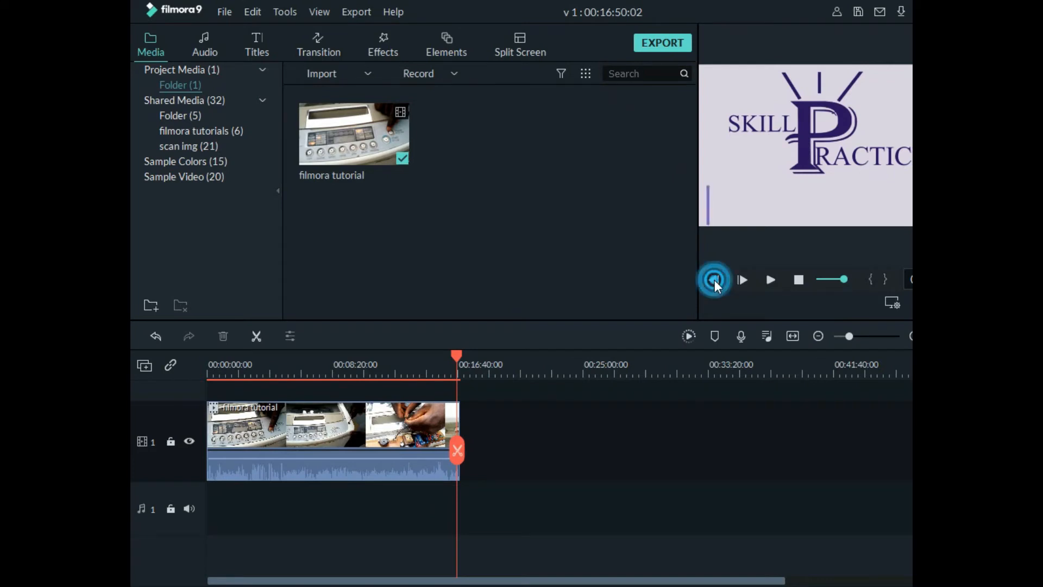
pyautogui.click(714, 279)
pyautogui.click(714, 280)
pyautogui.click(714, 279)
pyautogui.click(714, 280)
pyautogui.click(714, 279)
pyautogui.click(713, 280)
pyautogui.click(714, 280)
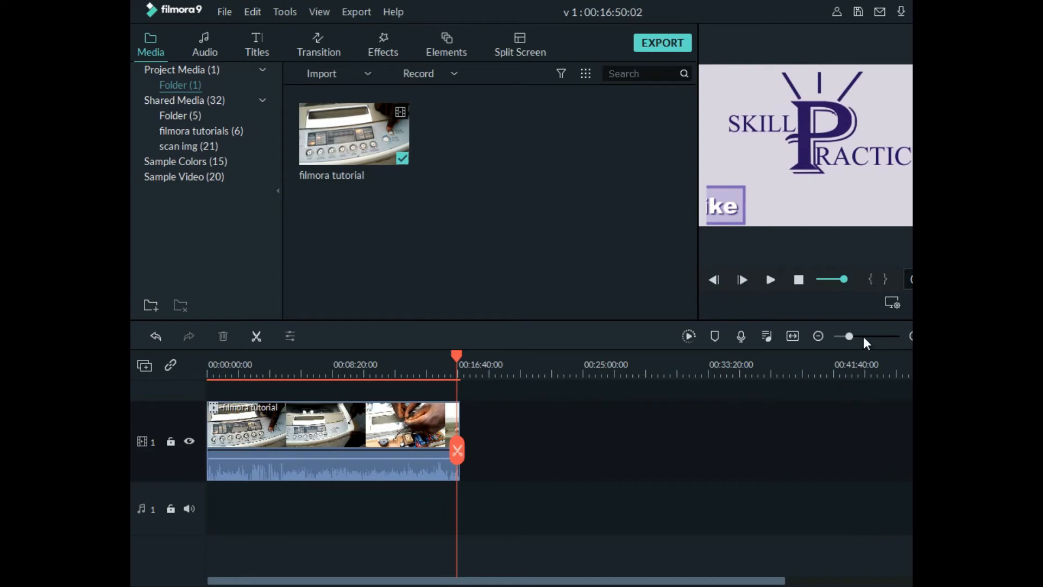
# Split the clip just before the logo outro, at about 00:16:35, and delete the outro segment after the cut
pyautogui.click(911, 336)
pyautogui.click(911, 336)
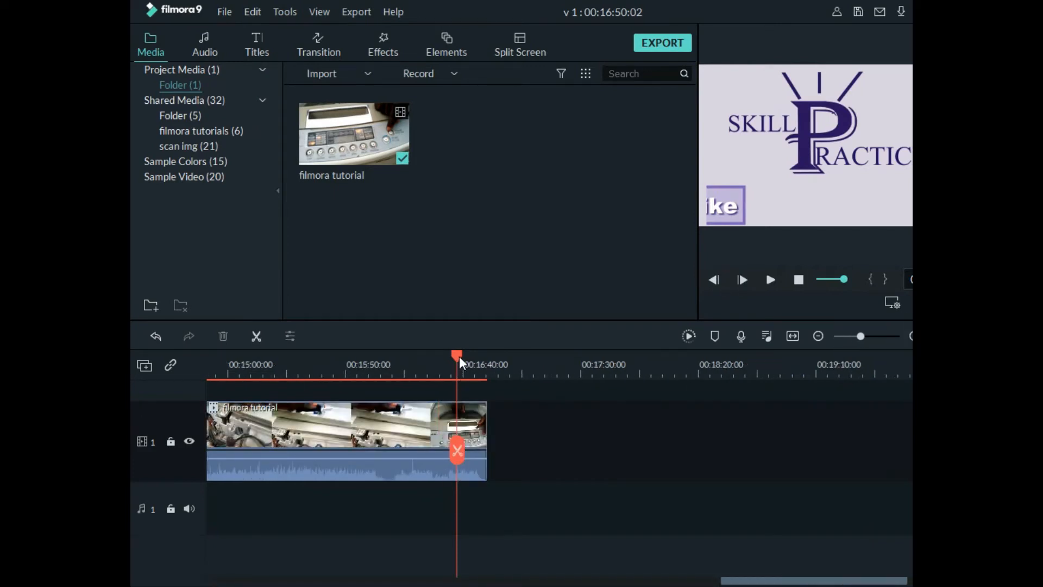
pyautogui.moveTo(461, 363); pyautogui.dragTo(453, 368)
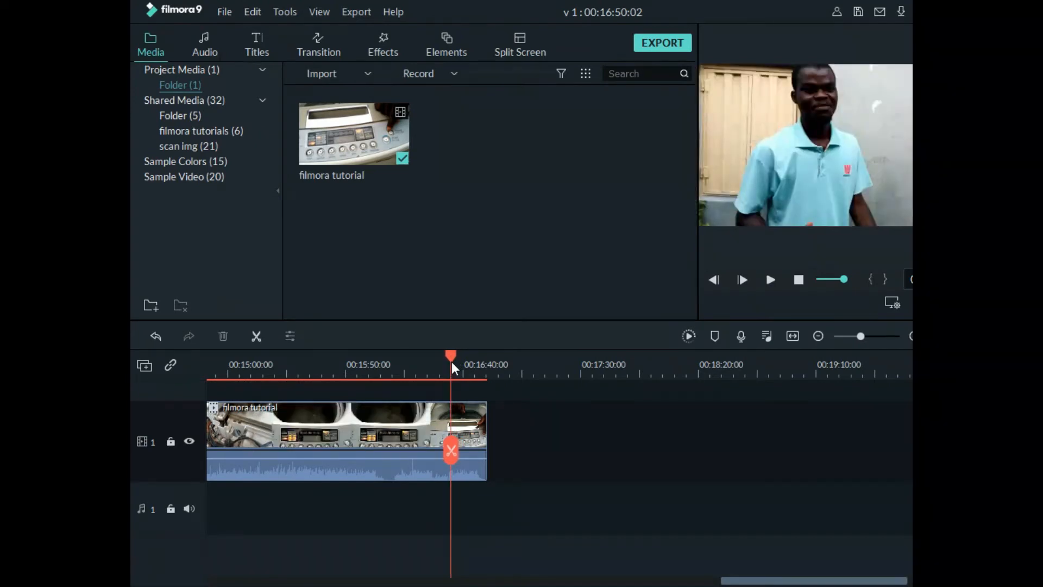
pyautogui.click(471, 432)
pyautogui.click(454, 451)
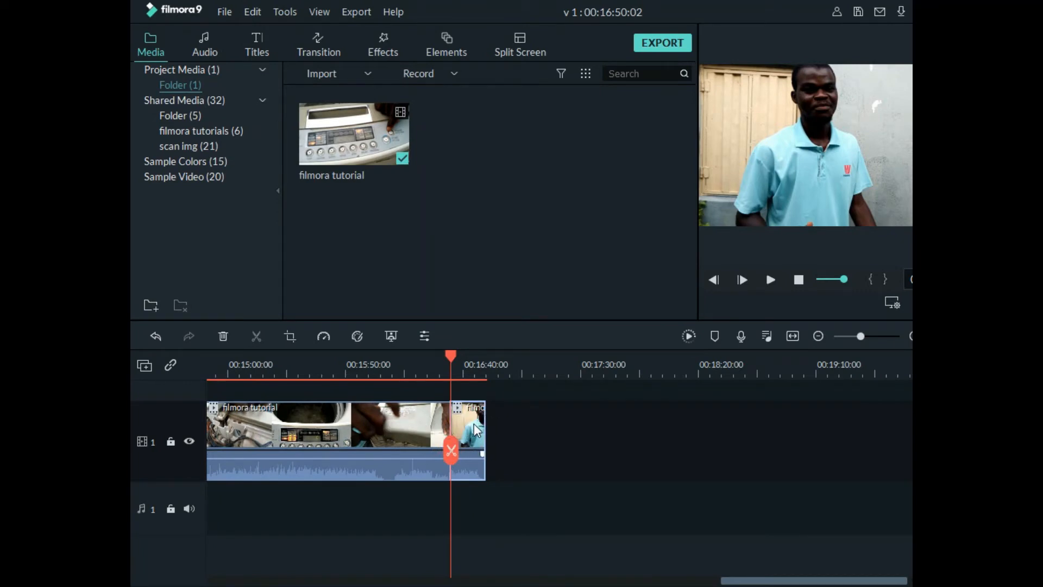
pyautogui.click(229, 335)
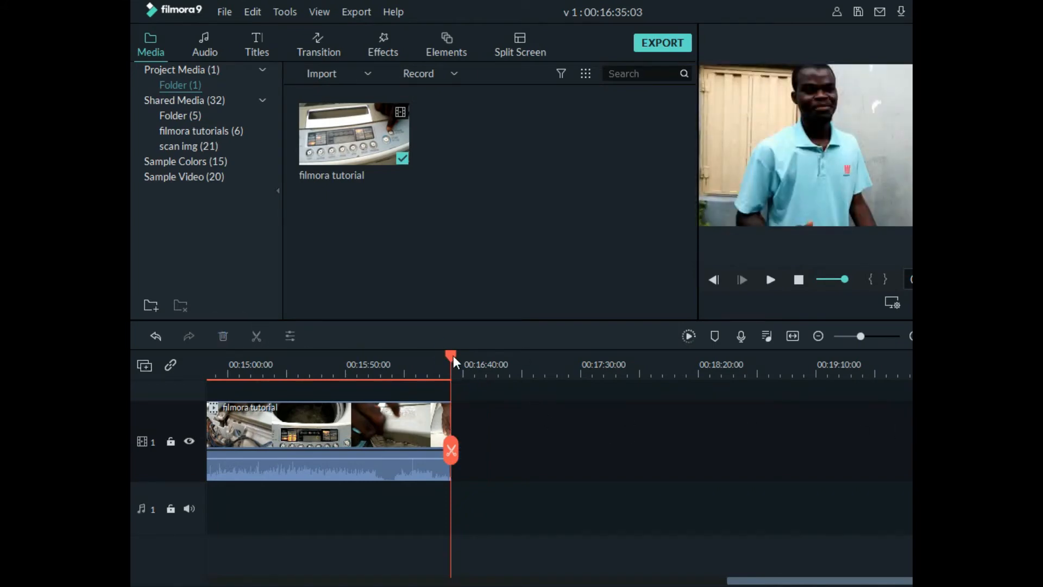
# Scrub back through the trimmed clip with the timeline fitted and return the playhead to the start
pyautogui.moveTo(453, 357); pyautogui.dragTo(632, 383)
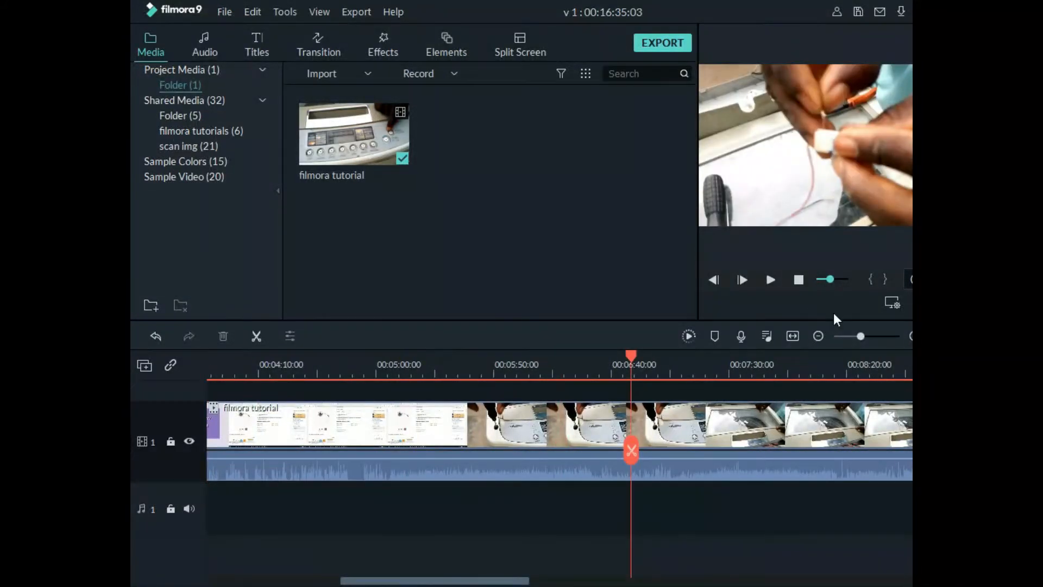
pyautogui.click(792, 336)
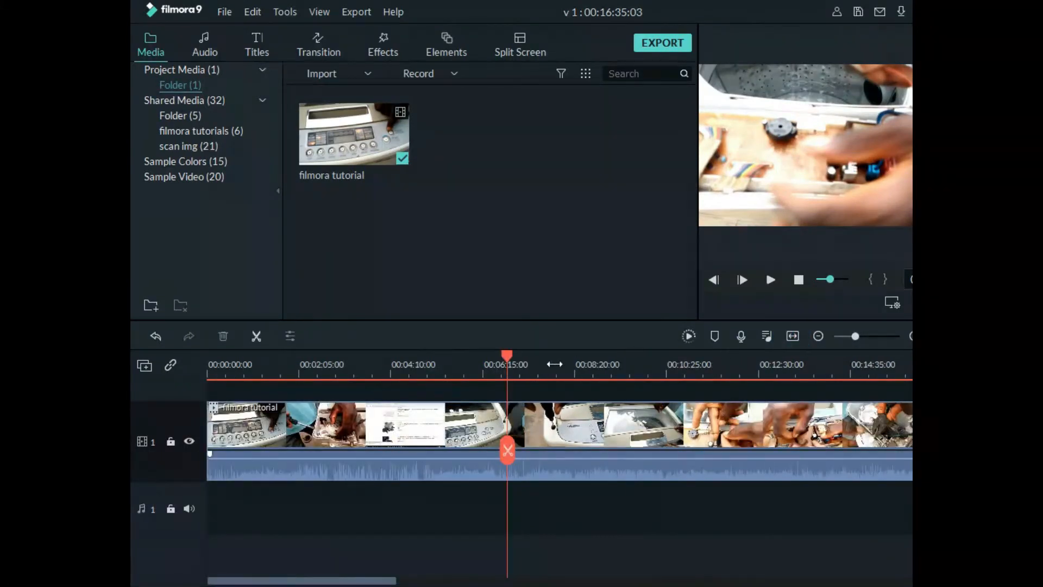
pyautogui.moveTo(512, 359); pyautogui.dragTo(191, 410)
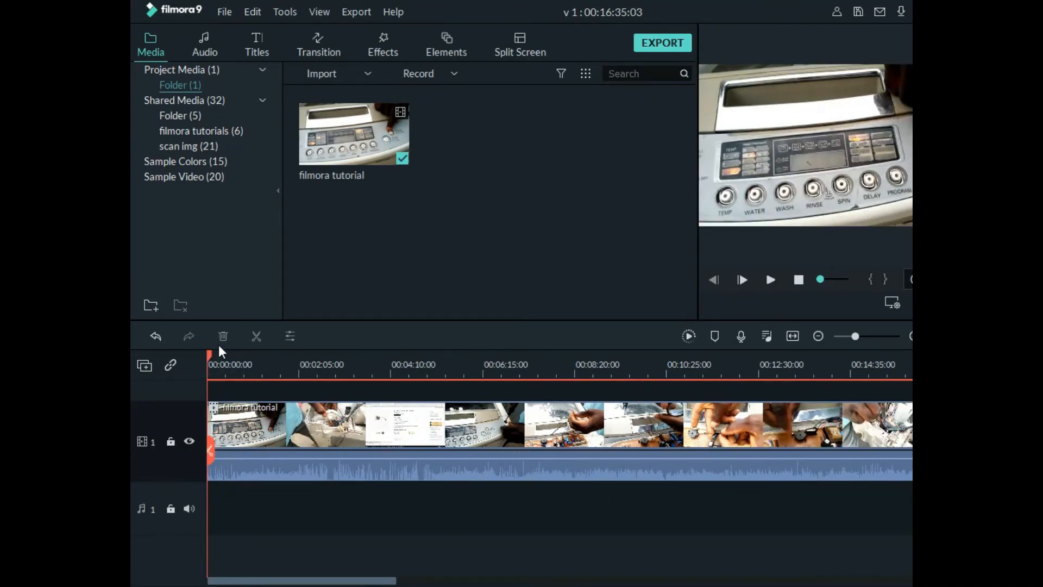
# Split the clip at about 00:08:42 and again at about 00:04:54, on the purple "I fix this Problem" title
pyautogui.click(592, 427)
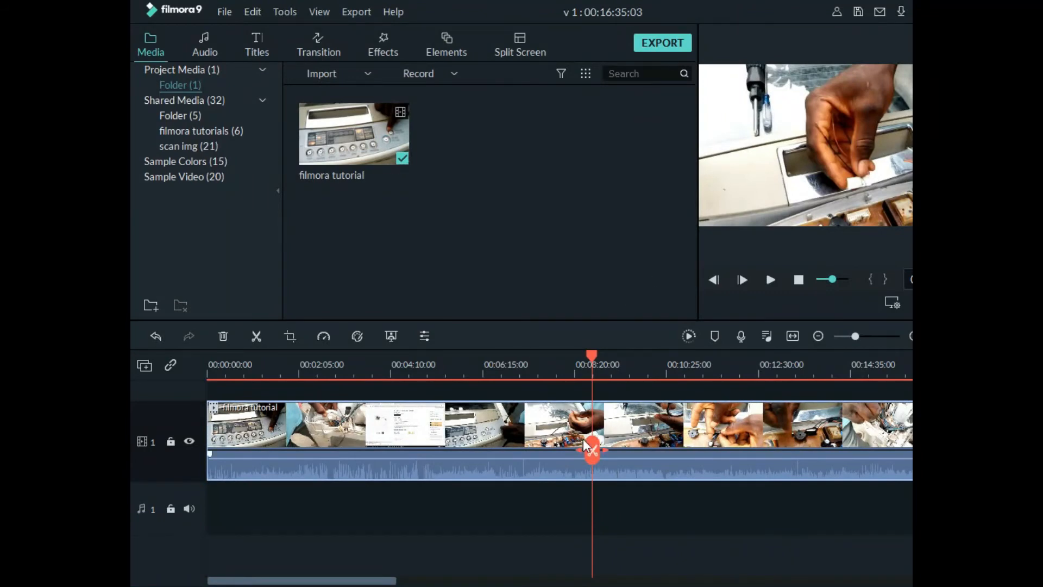
pyautogui.click(819, 336)
pyautogui.click(389, 428)
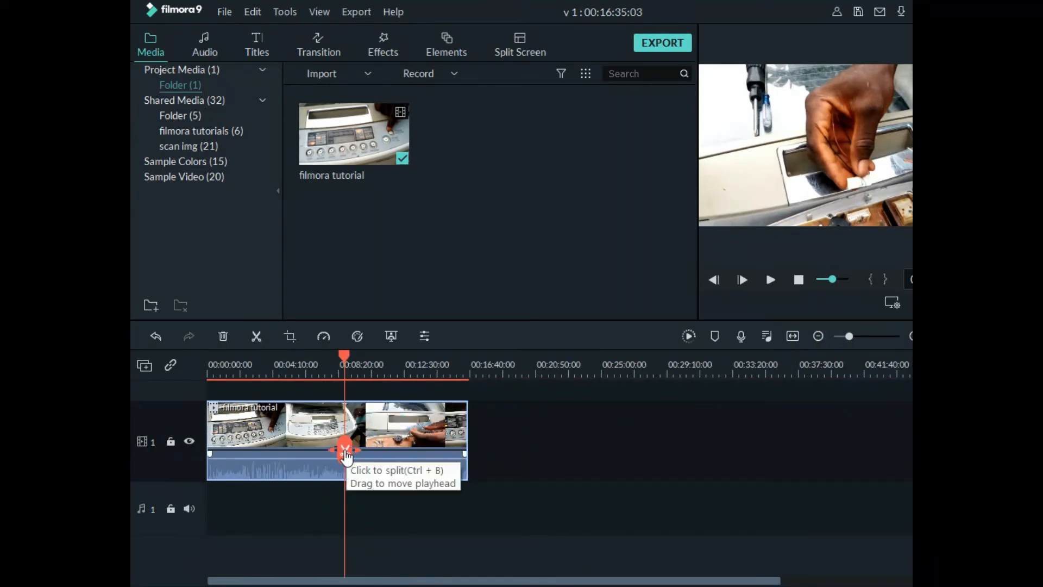
pyautogui.click(345, 451)
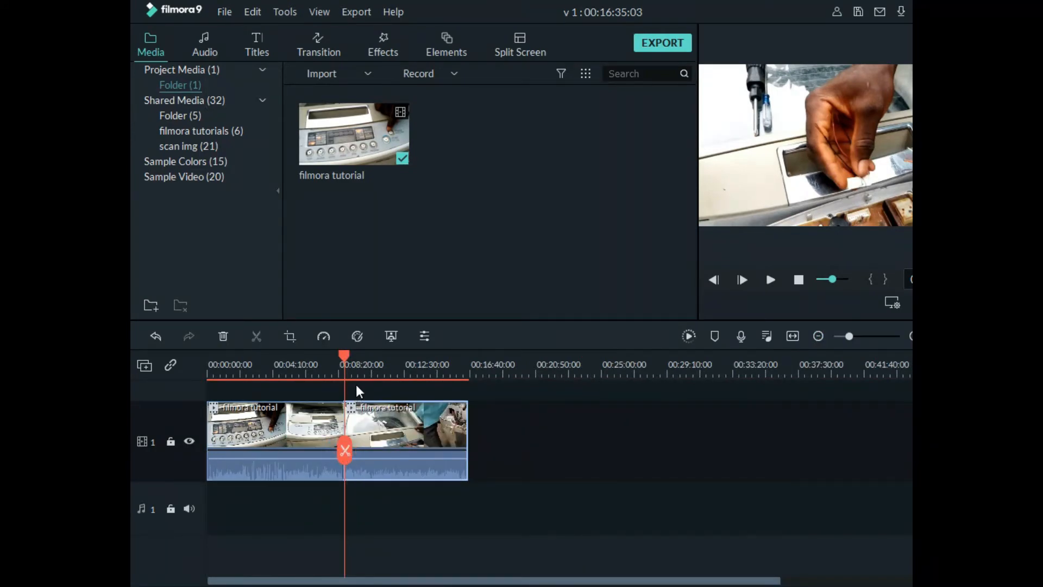
pyautogui.moveTo(347, 361); pyautogui.dragTo(284, 361)
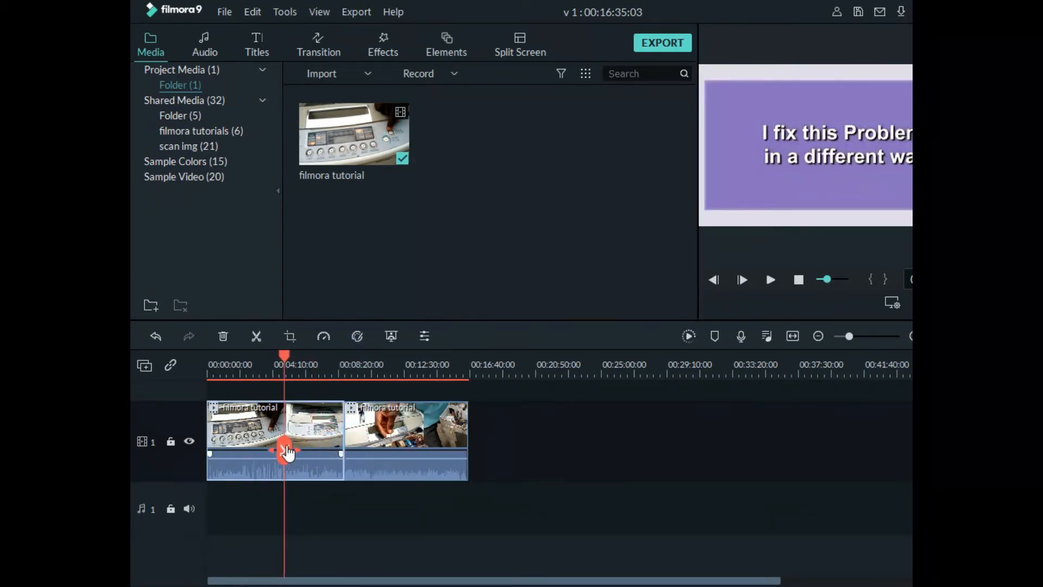
pyautogui.click(283, 457)
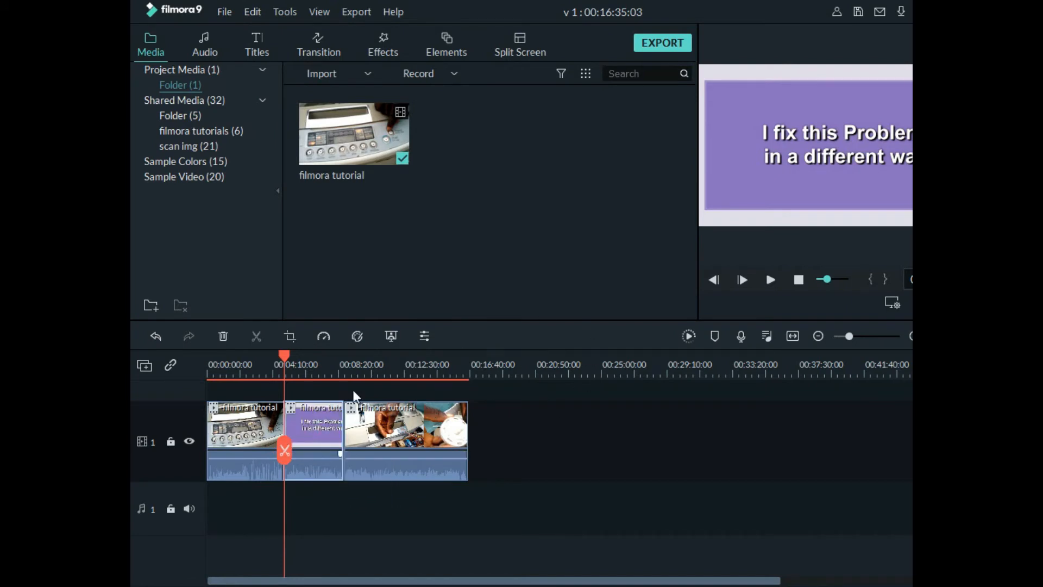
# Delete the middle segment between the two cuts, from the purple title card to the second cut
pyautogui.click(414, 434)
pyautogui.moveTo(268, 428); pyautogui.dragTo(270, 428)
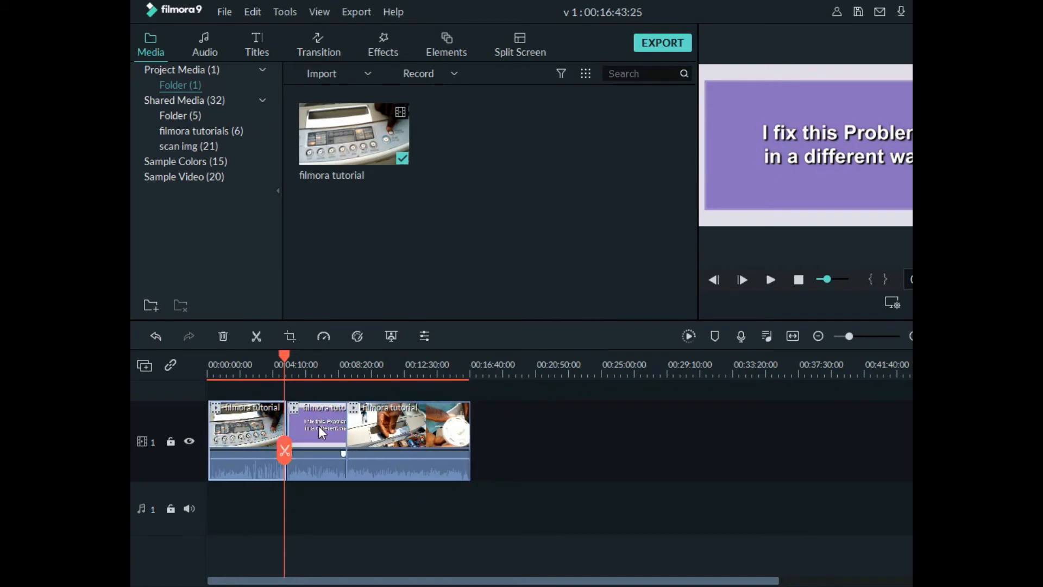
pyautogui.click(320, 422)
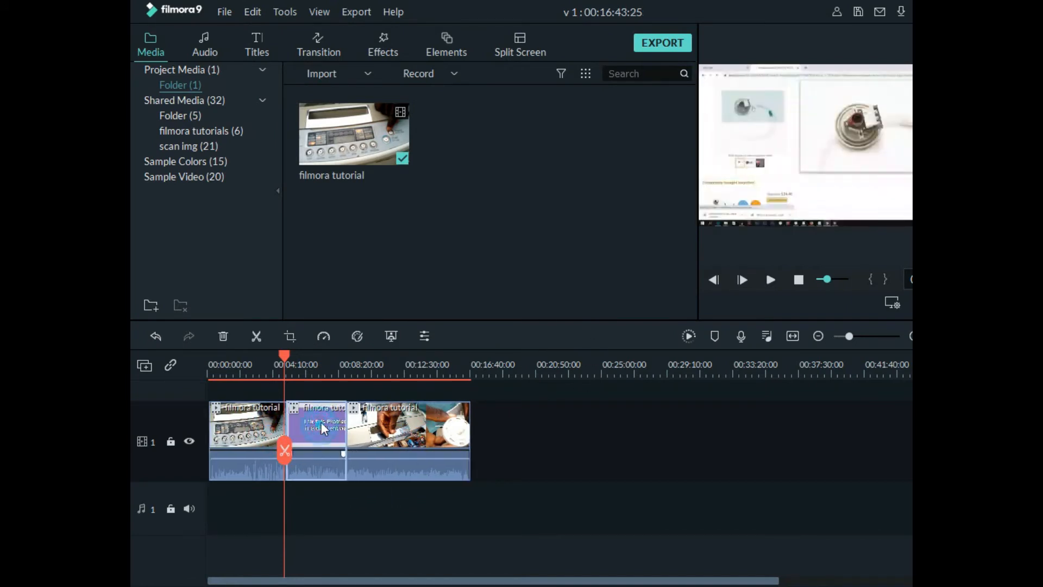
pyautogui.click(224, 336)
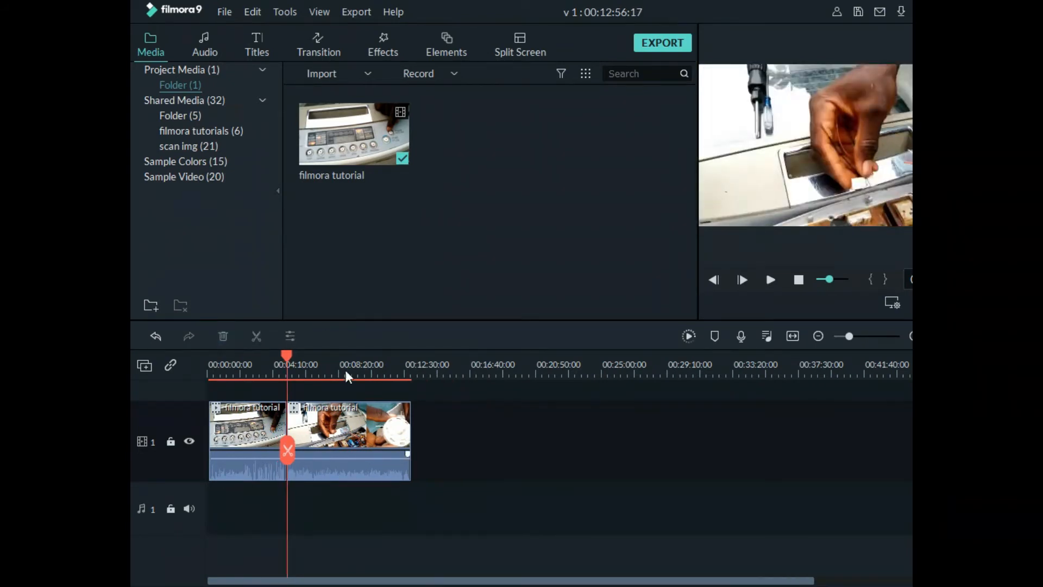
# Try placing another copy of the filmora tutorial video on a second video track, and delete that copy
pyautogui.moveTo(286, 356); pyautogui.dragTo(308, 367)
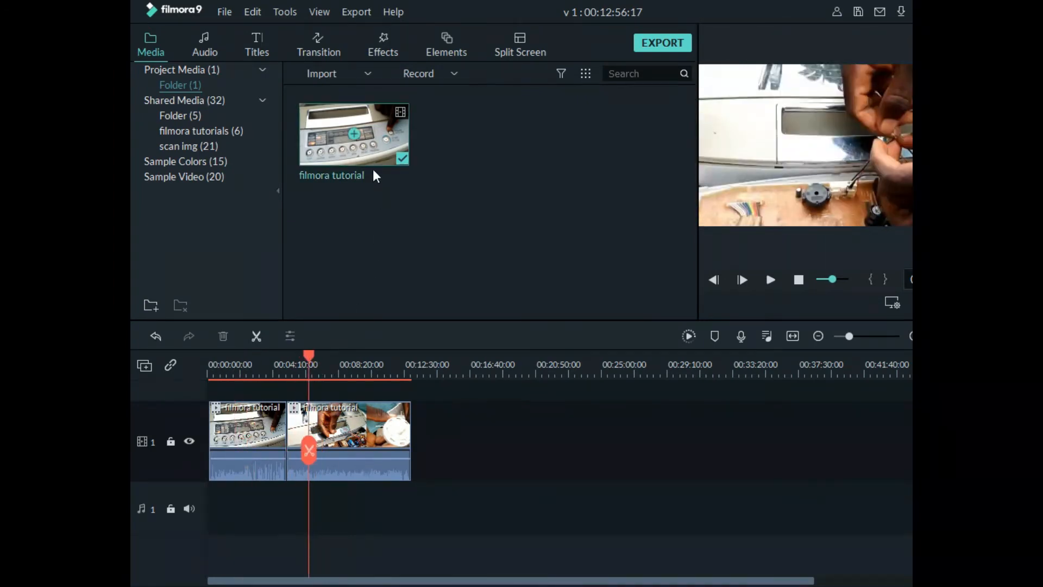
pyautogui.moveTo(371, 128); pyautogui.dragTo(317, 434)
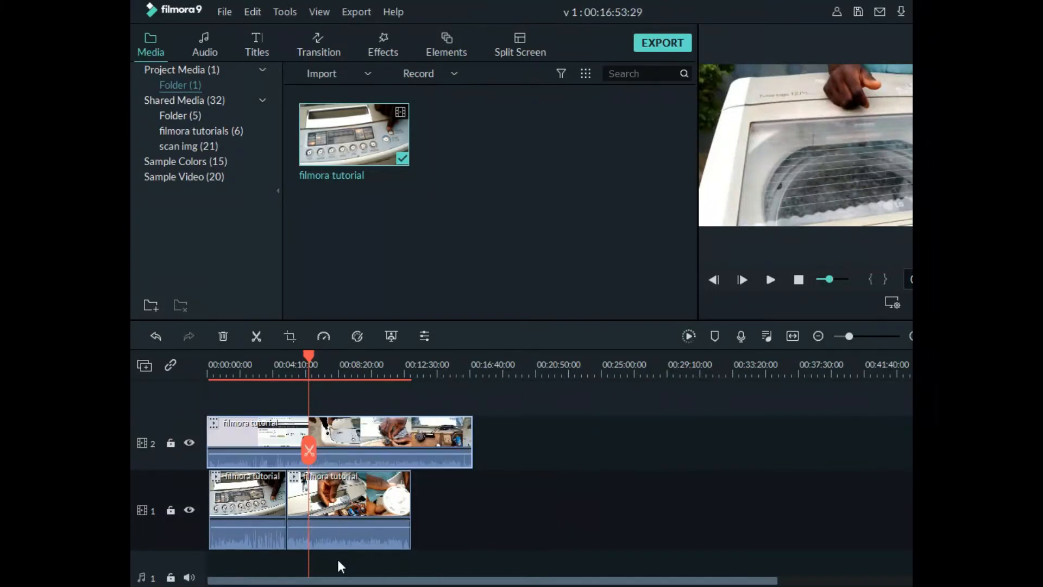
pyautogui.click(441, 522)
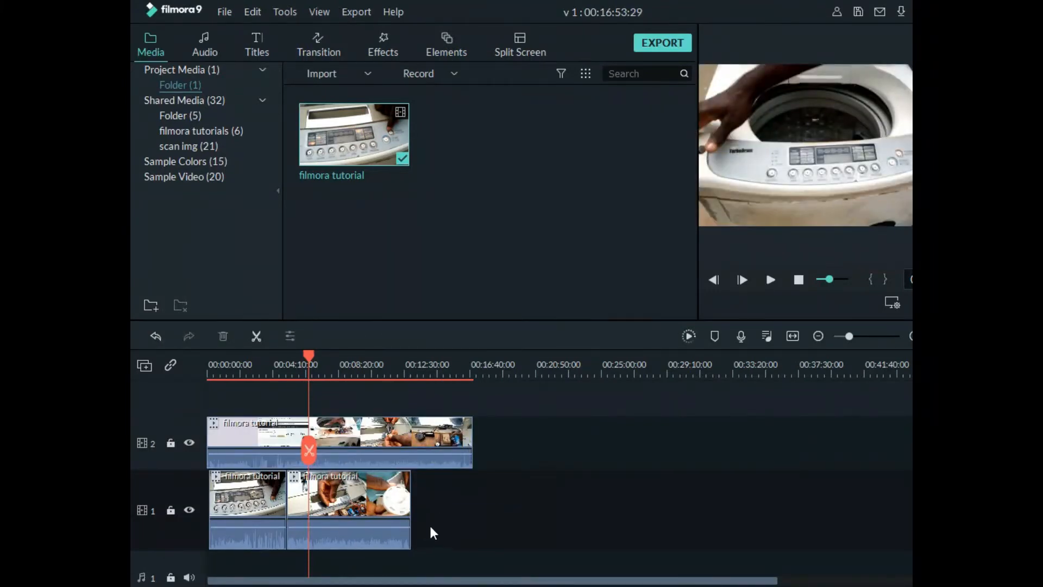
pyautogui.click(395, 427)
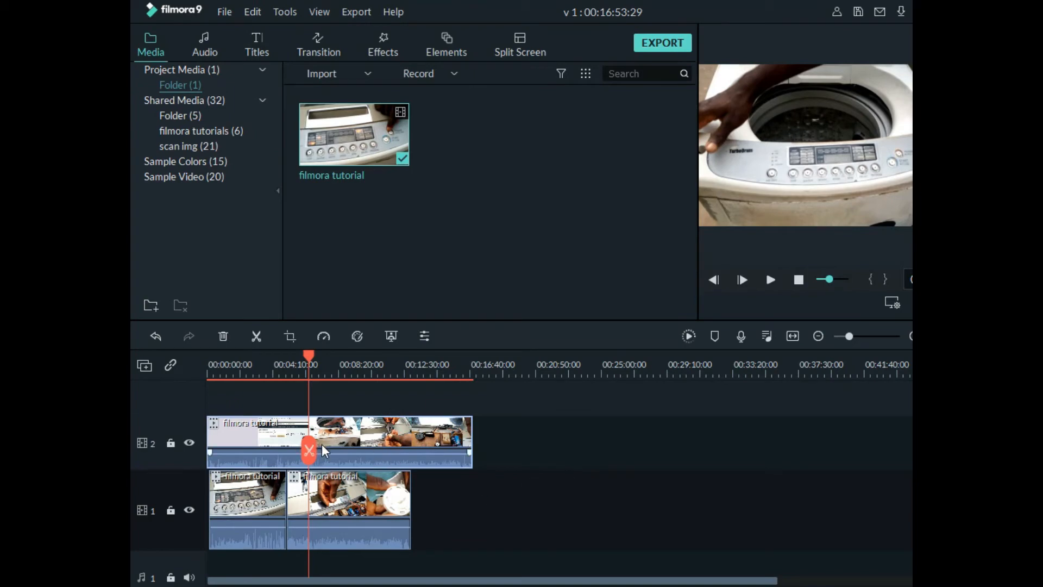
pyautogui.press('Delete')
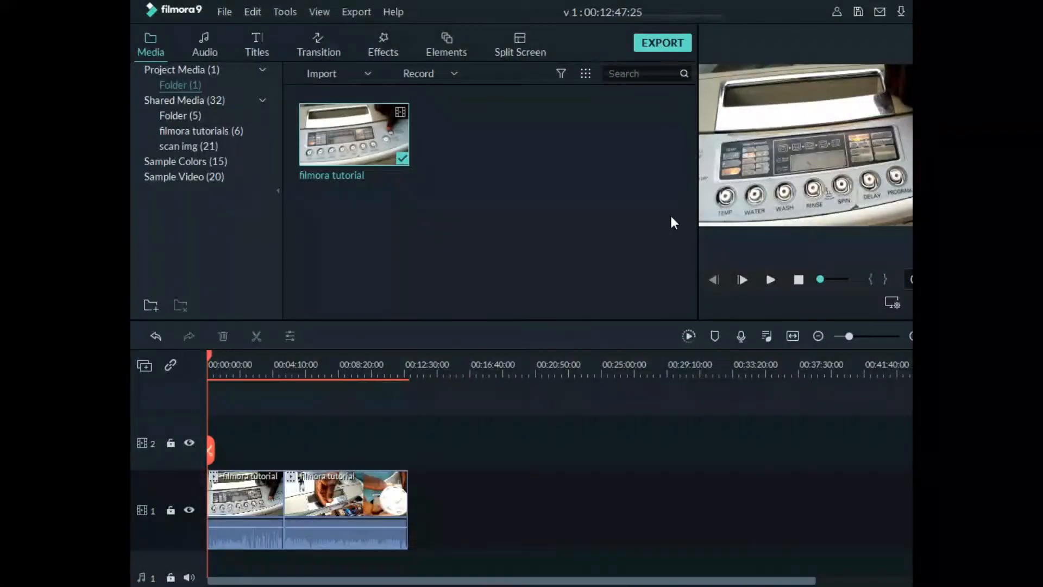
# Set up an MP4 export named "my first project", saved to the output folder inside filmora tutorial
pyautogui.hotkey('ctrl', 'e')
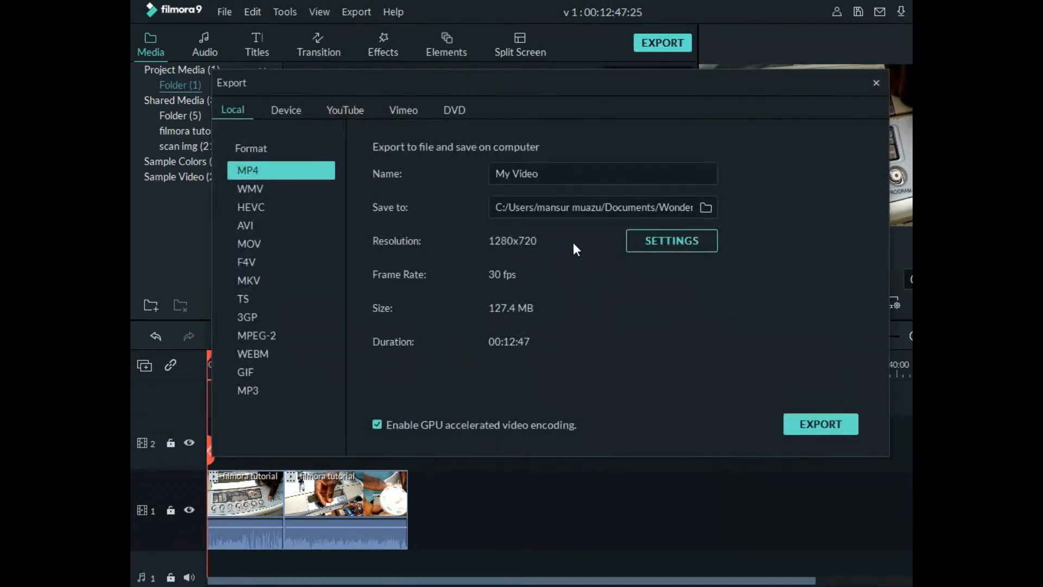
pyautogui.hotkey('ctrl', 'a')
pyautogui.write('my first projec')
pyautogui.click(706, 207)
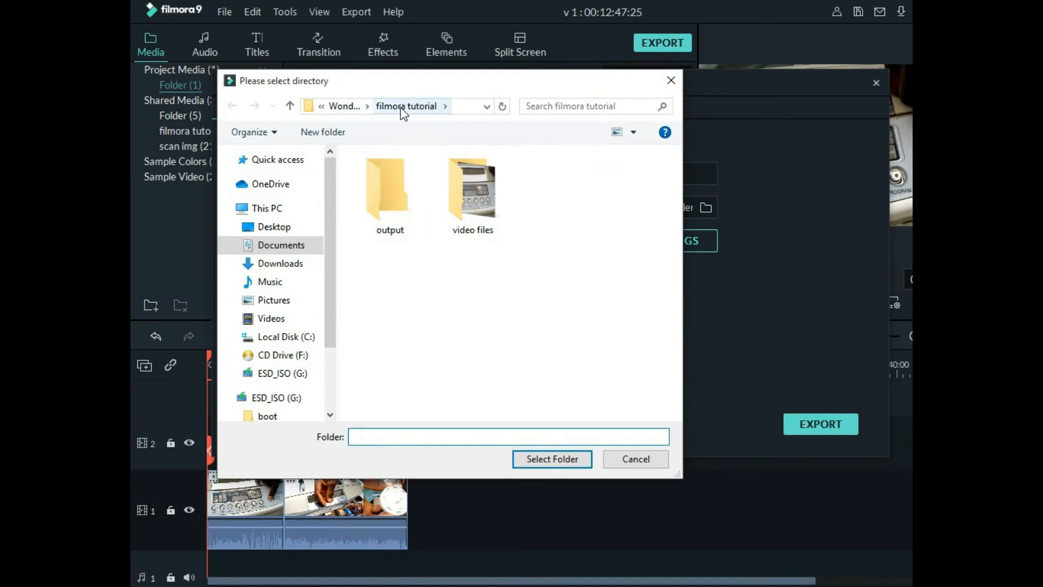
pyautogui.click(389, 191)
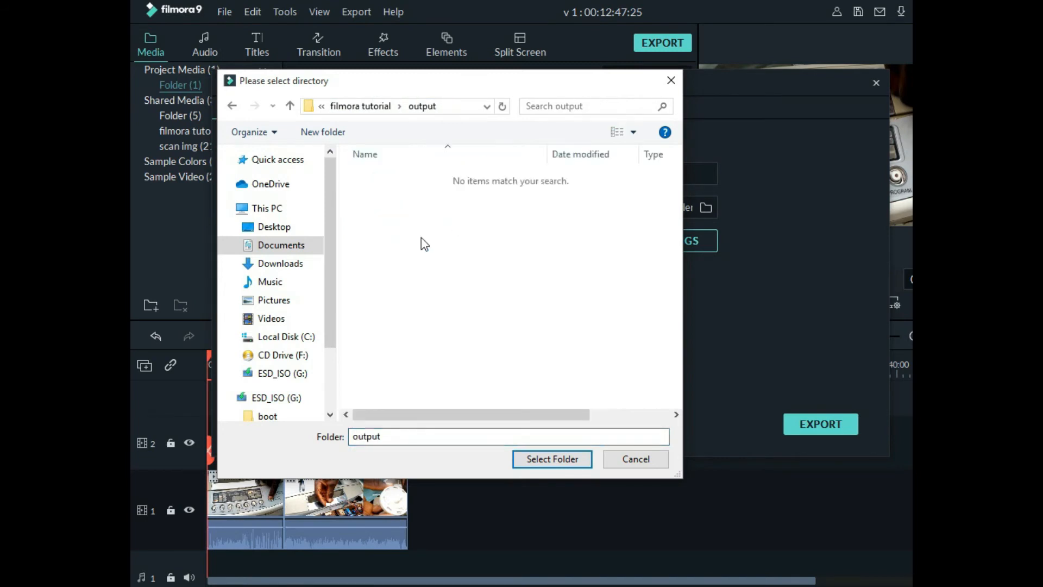
pyautogui.click(552, 459)
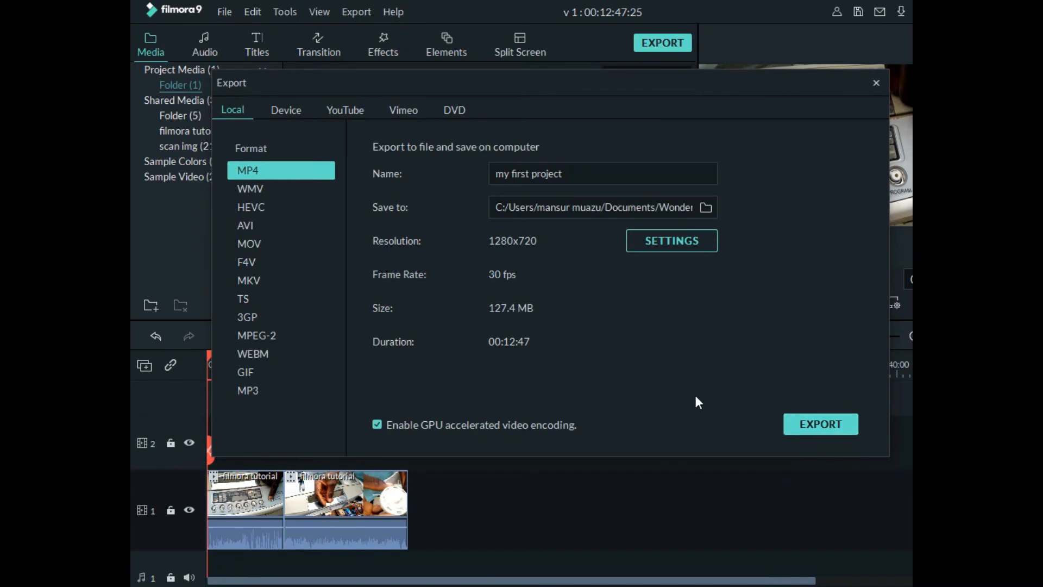
# Try the Better quality preset, and set the MP4 export quality to Best
pyautogui.click(657, 240)
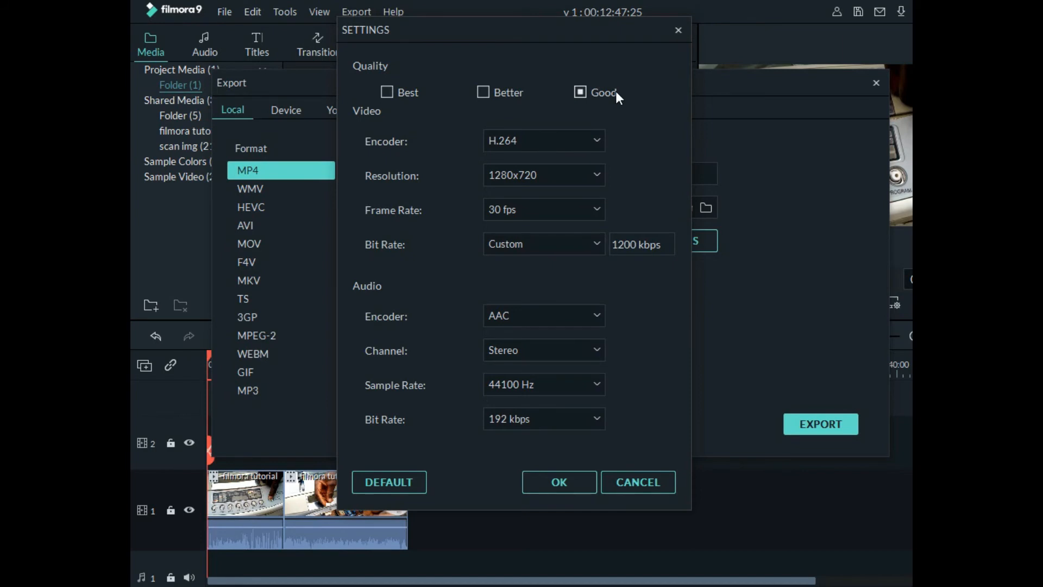
pyautogui.click(485, 92)
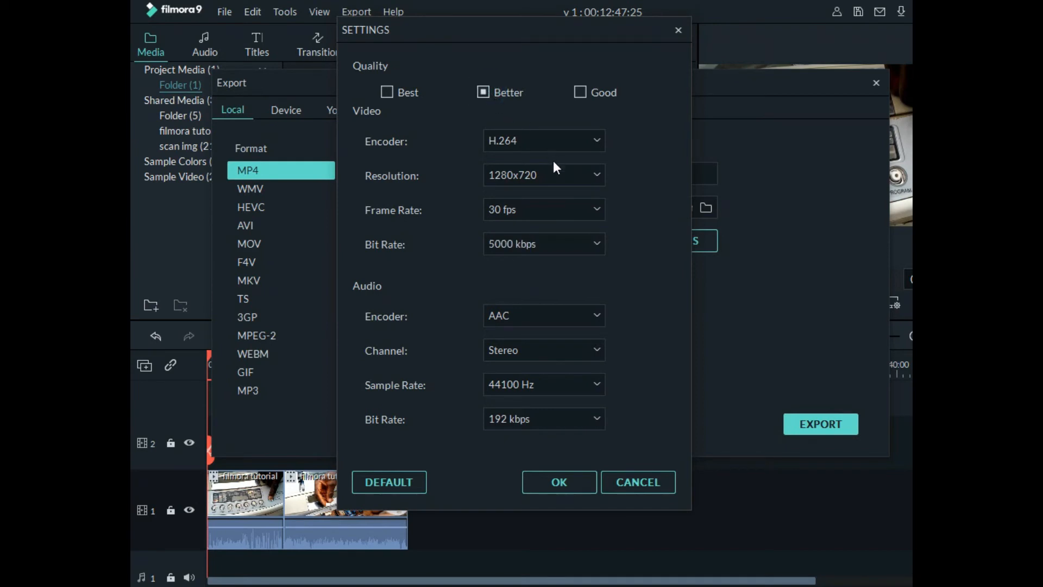
pyautogui.click(389, 91)
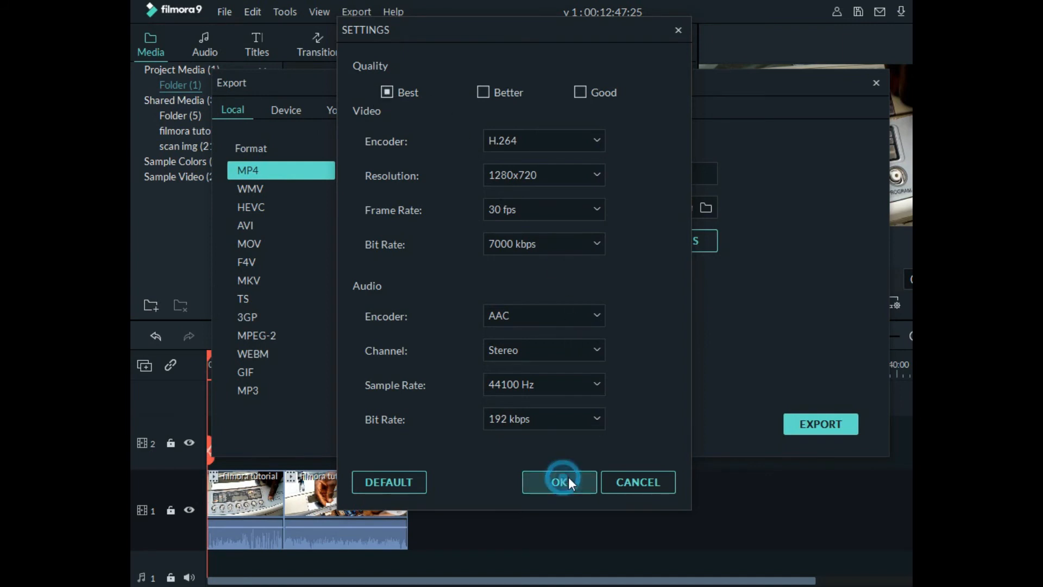
pyautogui.click(550, 477)
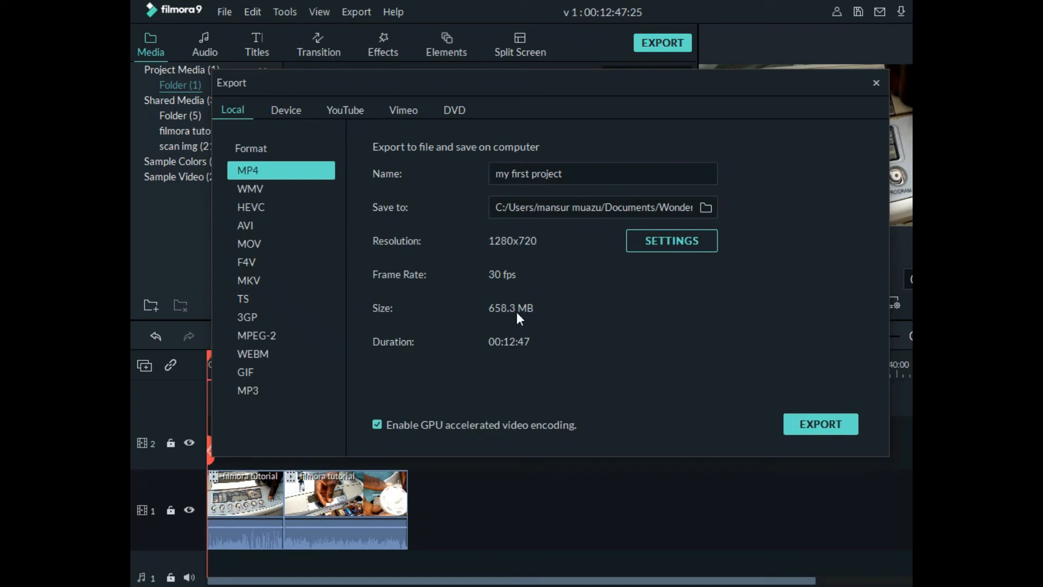
# Set the MP4 export quality to Good, and close the export dialog without exporting
pyautogui.click(684, 239)
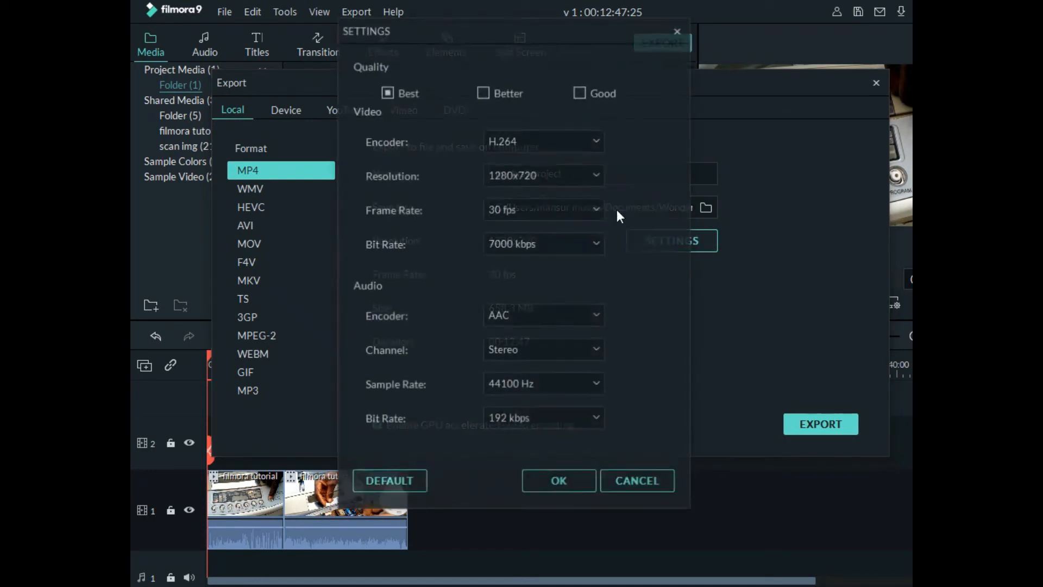
pyautogui.click(579, 93)
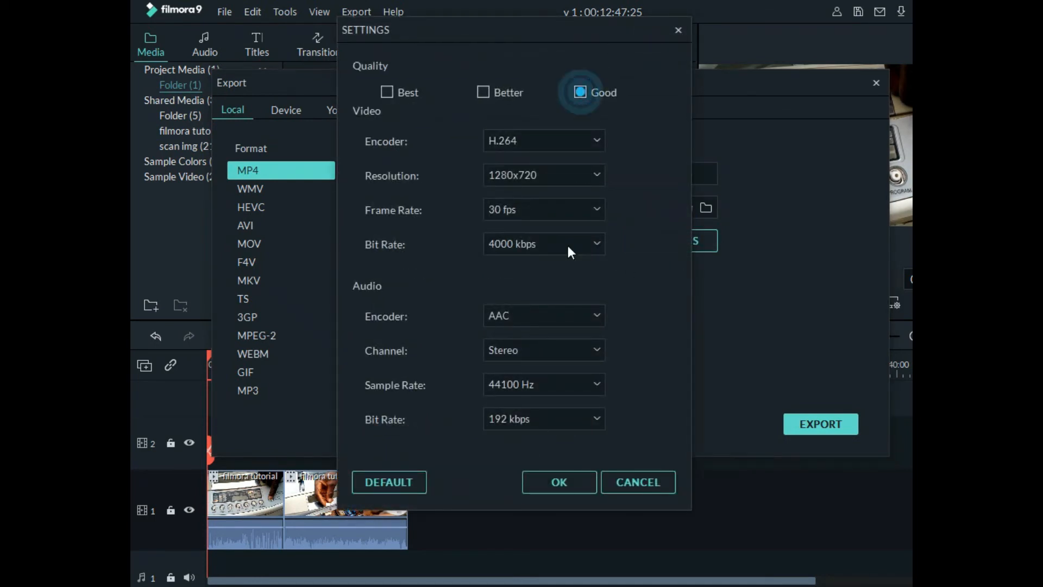
pyautogui.click(566, 472)
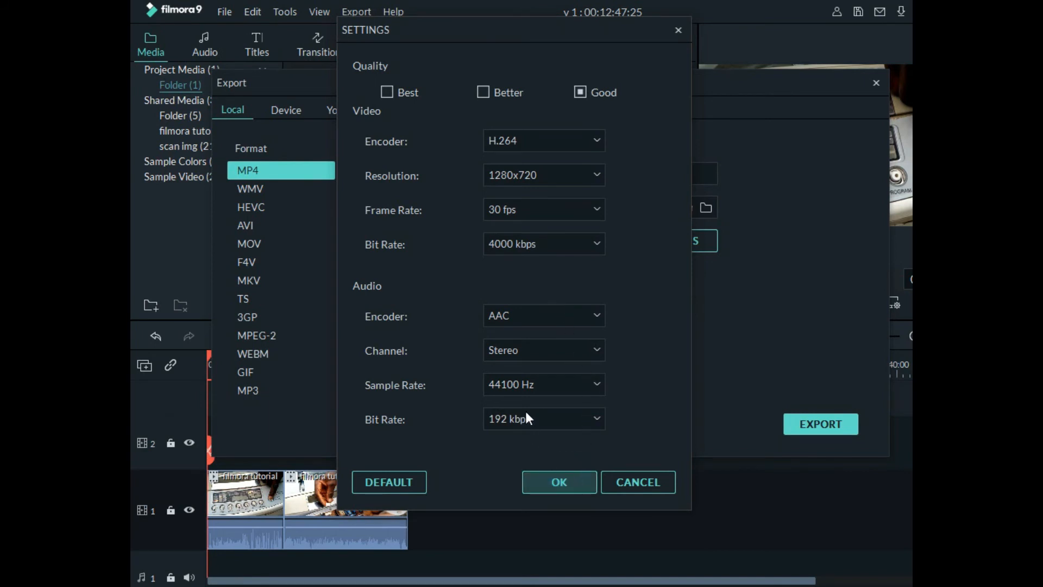
pyautogui.click(579, 475)
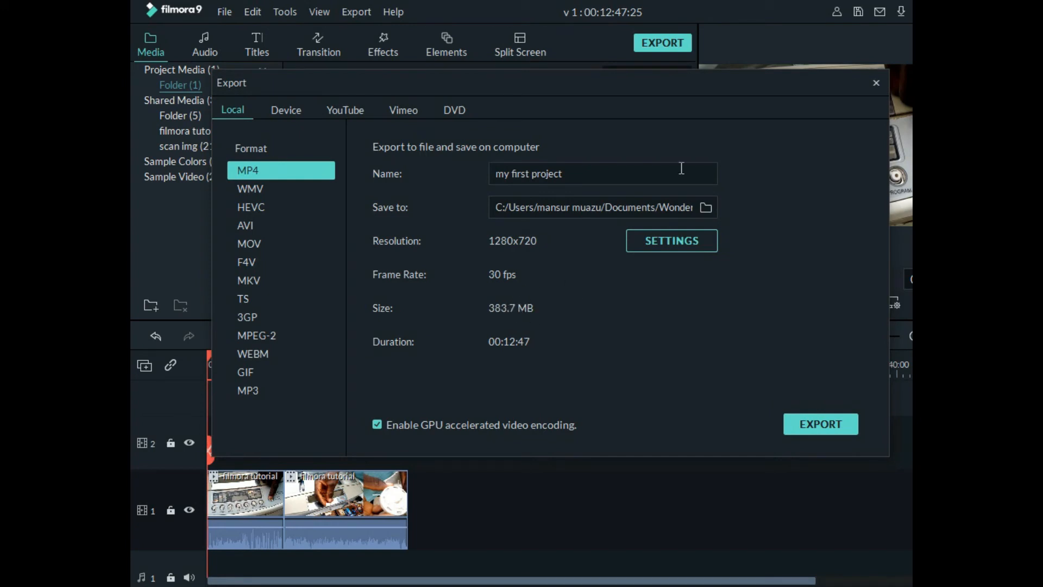
pyautogui.click(875, 82)
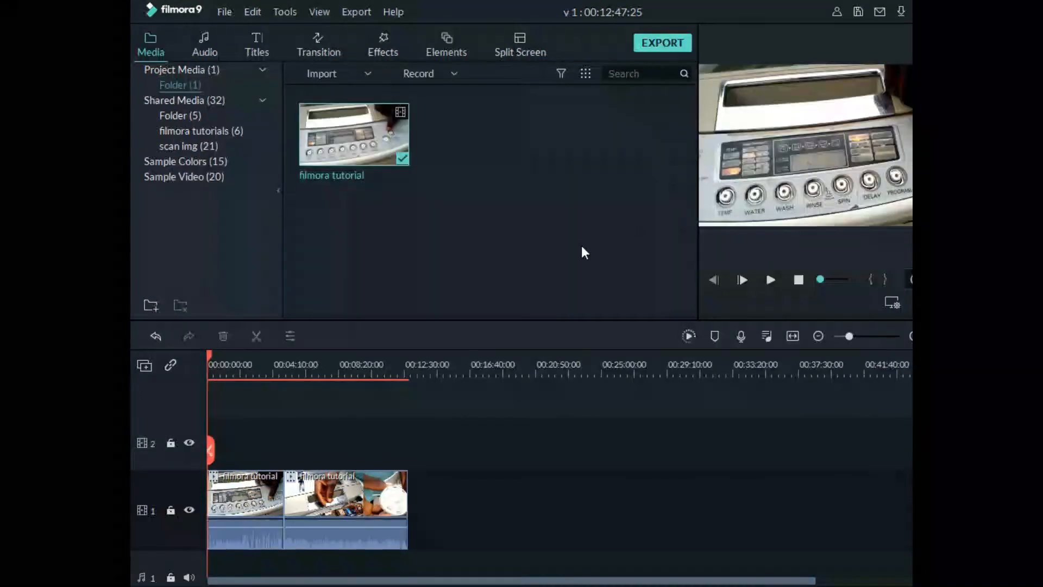
# Delete the first of the two filmora tutorial segments on video track 1
pyautogui.moveTo(210, 355); pyautogui.dragTo(280, 354)
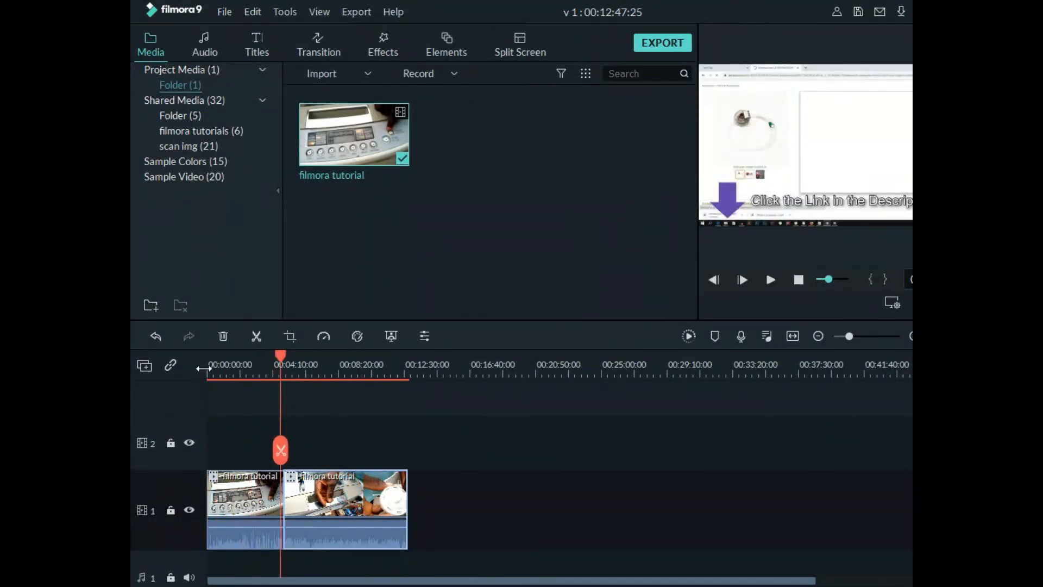
pyautogui.click(241, 520)
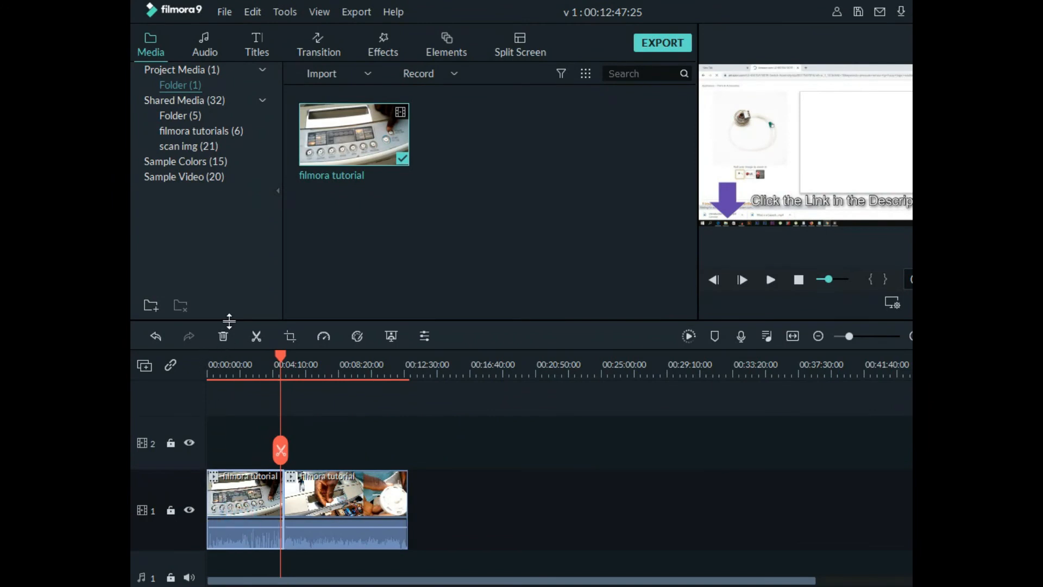
pyautogui.click(222, 335)
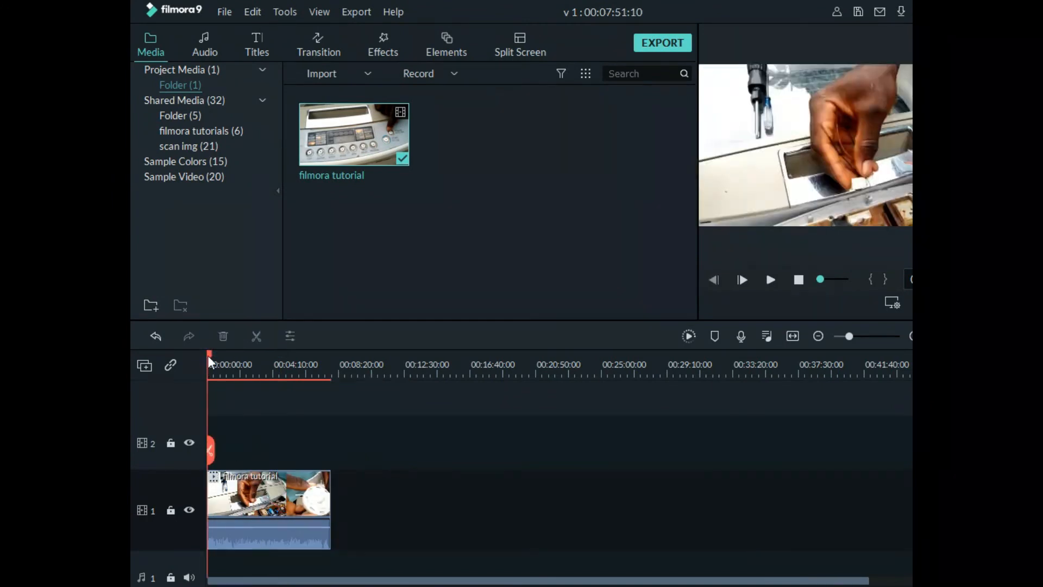
# Split the remaining filmora tutorial clip at several points, starting about two minutes in, to isolate a short middle piece
pyautogui.moveTo(210, 354); pyautogui.dragTo(241, 392)
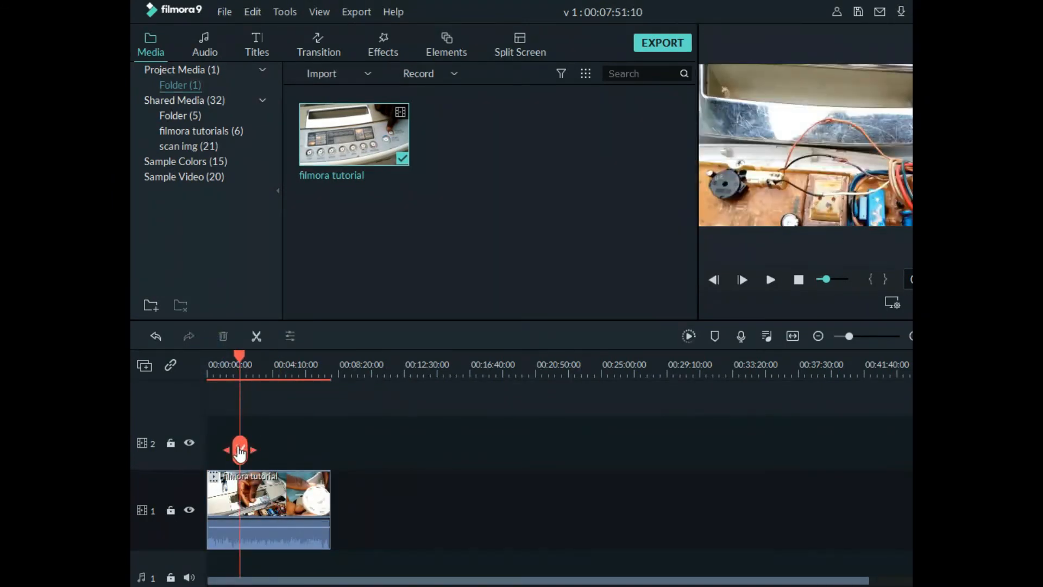
pyautogui.click(240, 451)
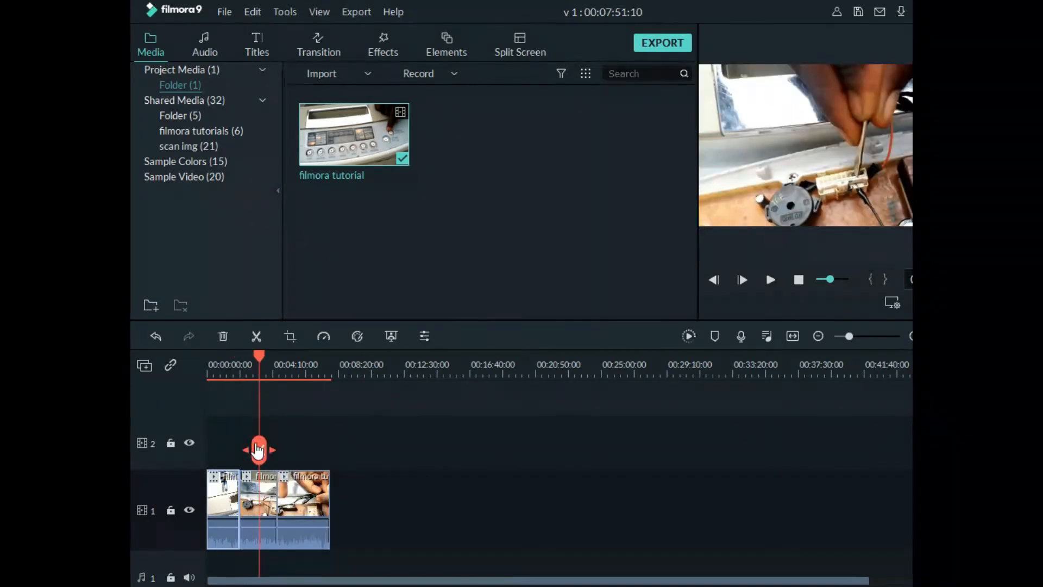
pyautogui.click(259, 450)
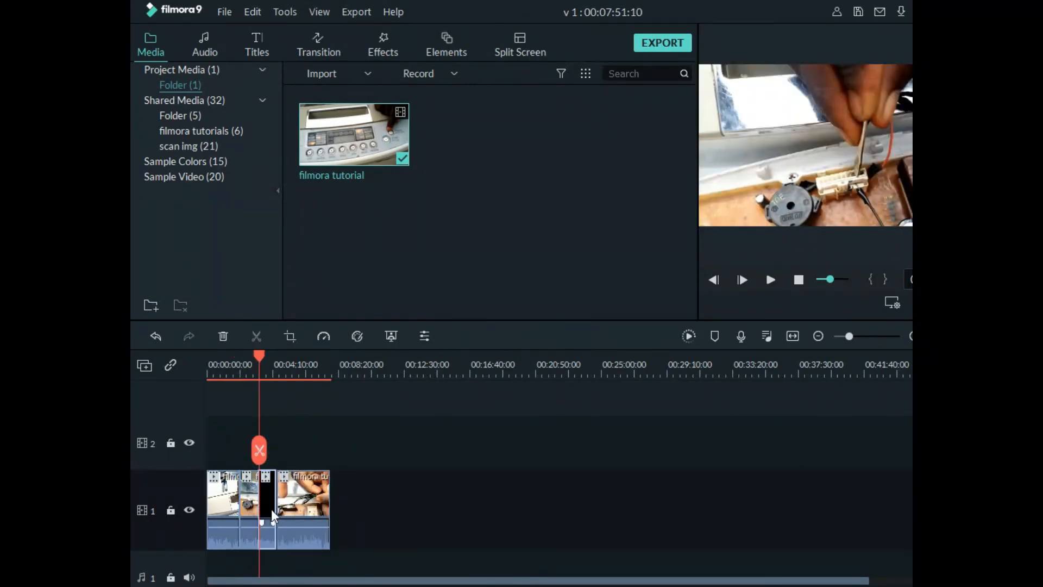
# Delete the first piece and the pieces after the second one, keeping only the short second piece
pyautogui.click(354, 502)
pyautogui.moveTo(353, 499); pyautogui.dragTo(270, 501)
pyautogui.click(222, 335)
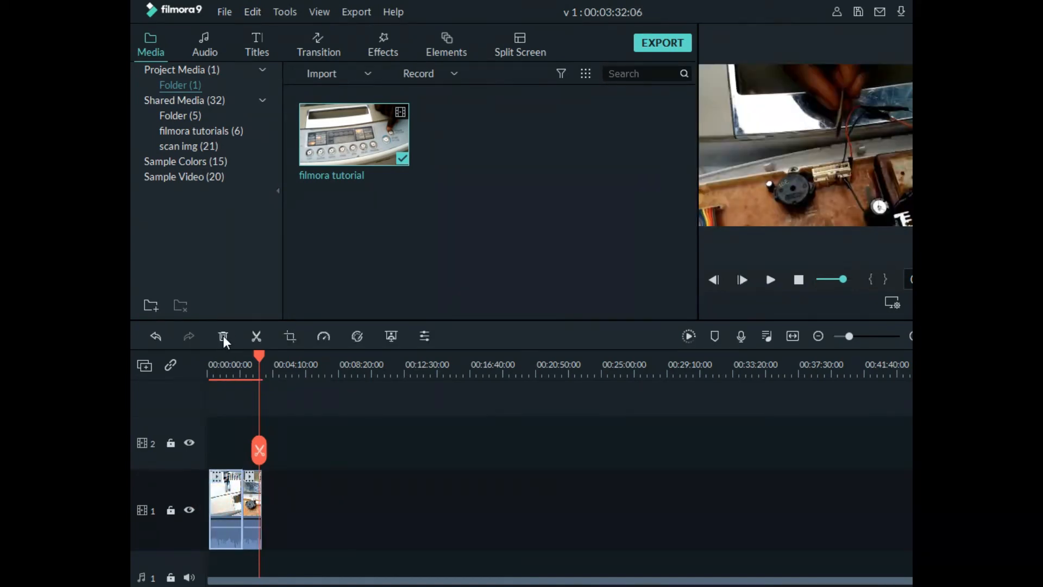
pyautogui.click(223, 336)
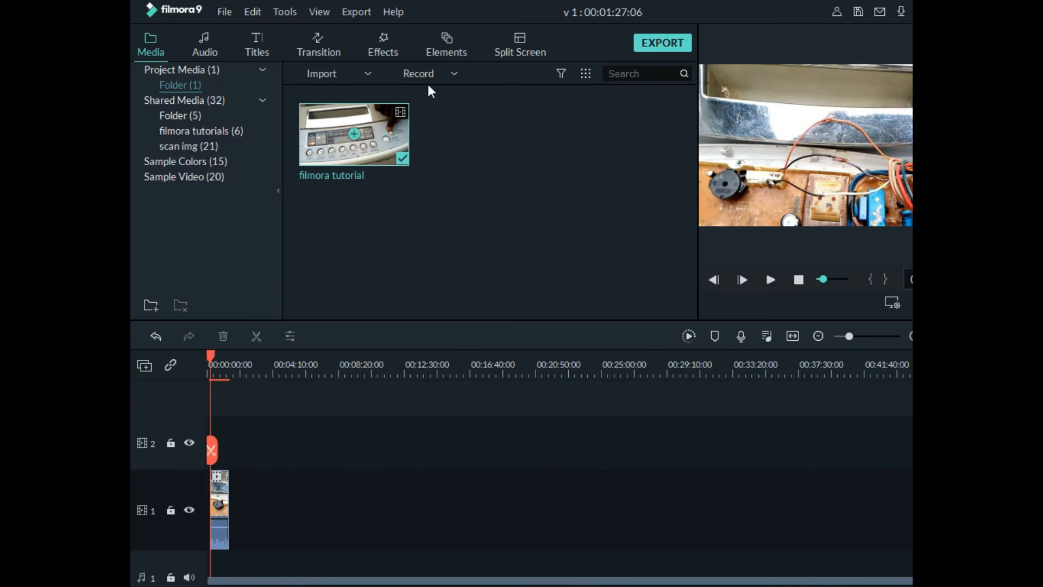
# Set up an MP4 export of the shortened timeline named "first project"
pyautogui.click(658, 43)
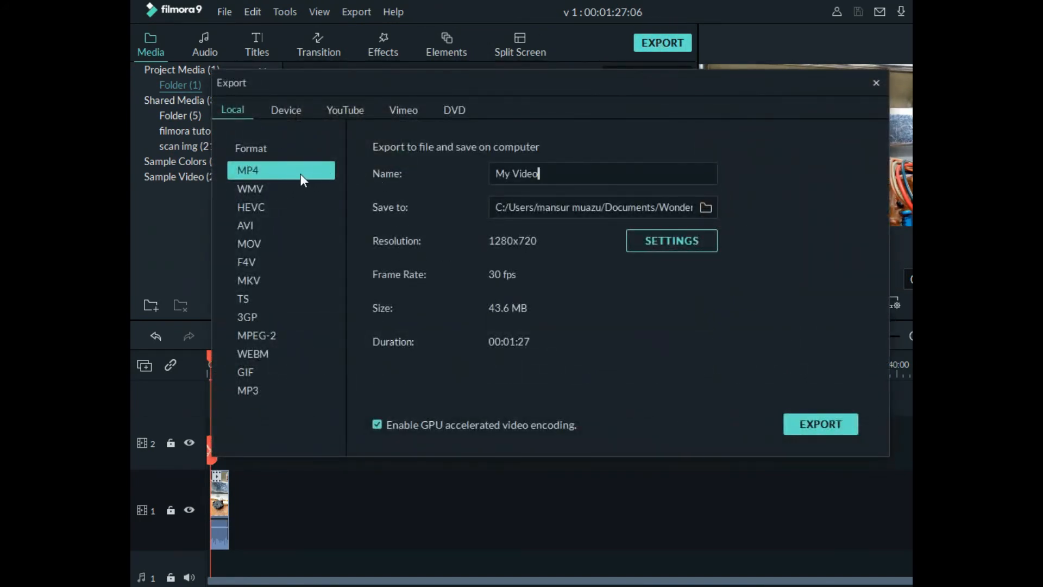
pyautogui.click(581, 172)
pyautogui.moveTo(521, 172); pyautogui.dragTo(424, 177)
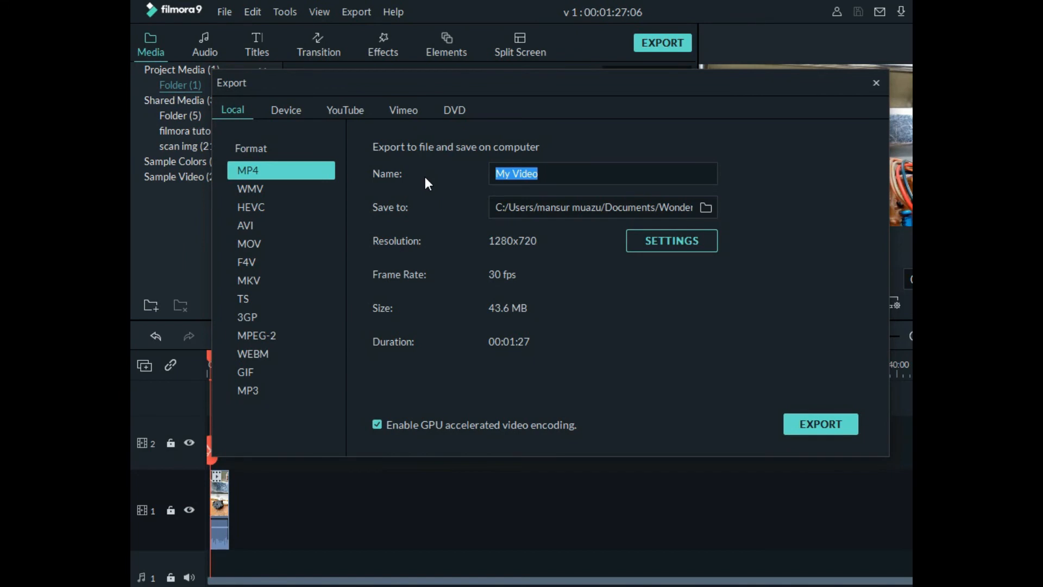
pyautogui.write('first ')
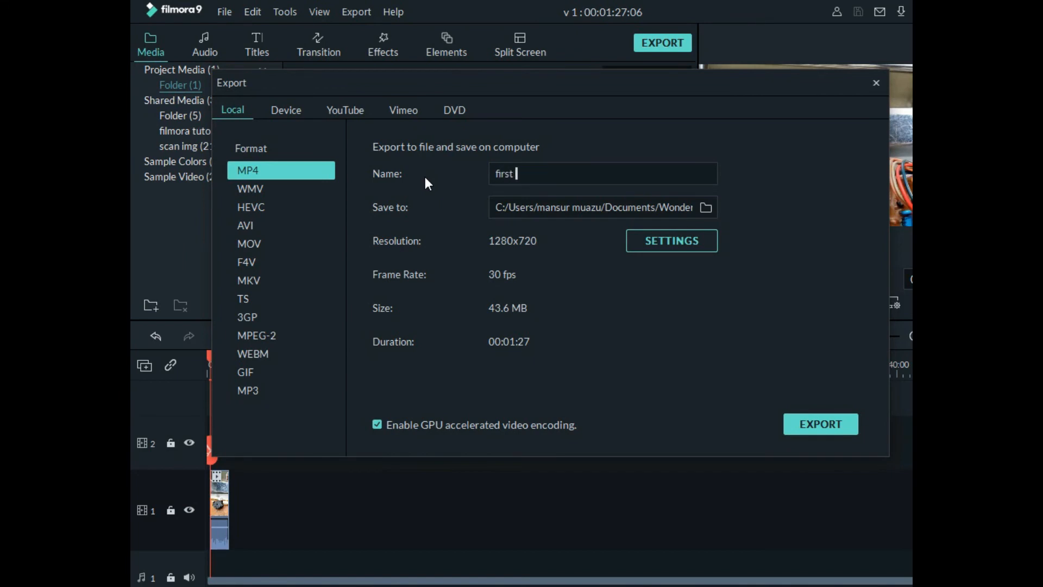
pyautogui.write('project')
# Set the export quality to Better, and export the video
pyautogui.click(659, 240)
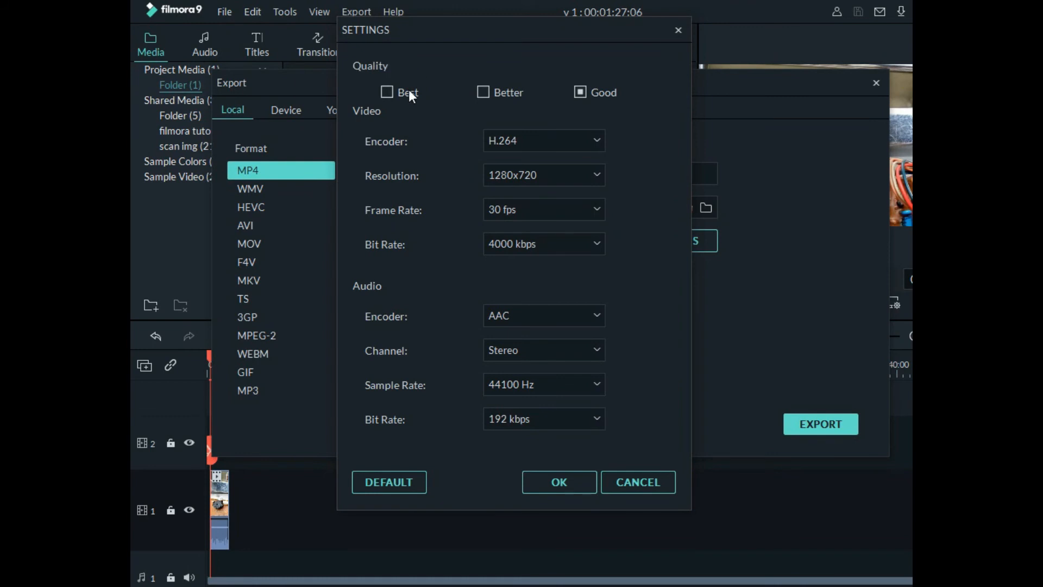
pyautogui.click(388, 90)
pyautogui.click(483, 92)
pyautogui.click(569, 487)
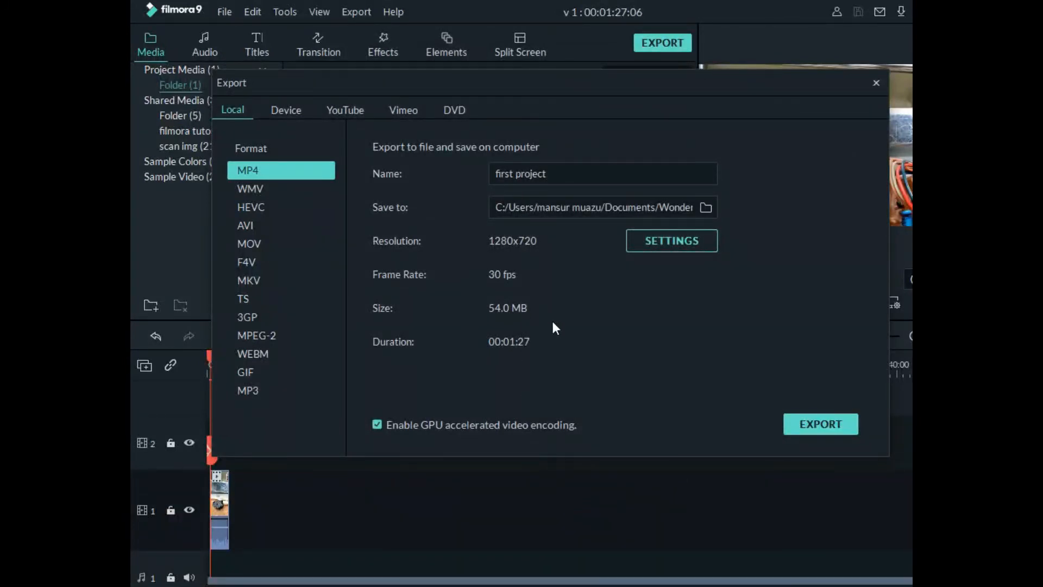
pyautogui.click(829, 421)
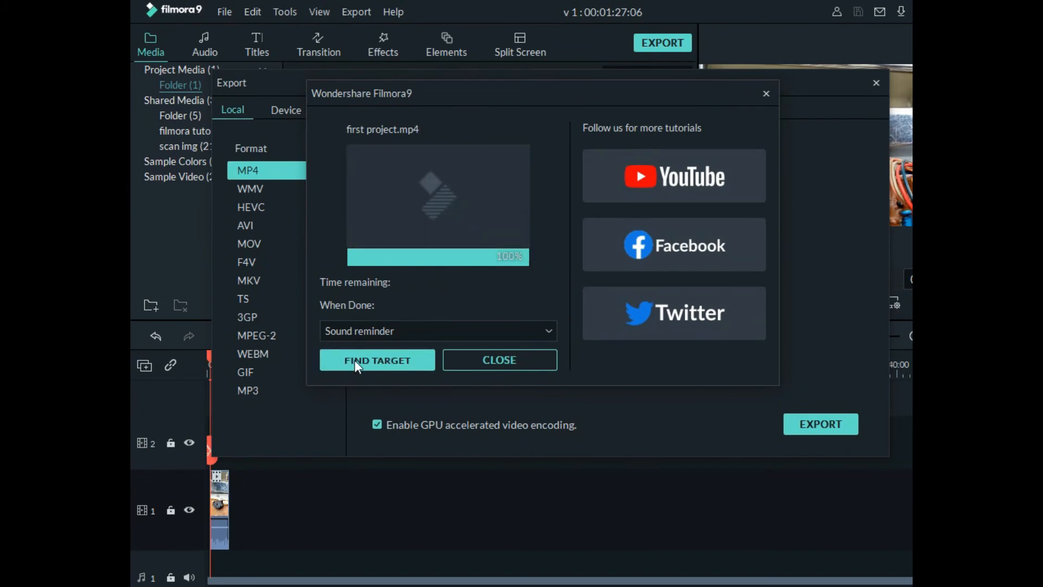
# Open the exported file's output folder, and play the "first project" video from it
pyautogui.click(372, 360)
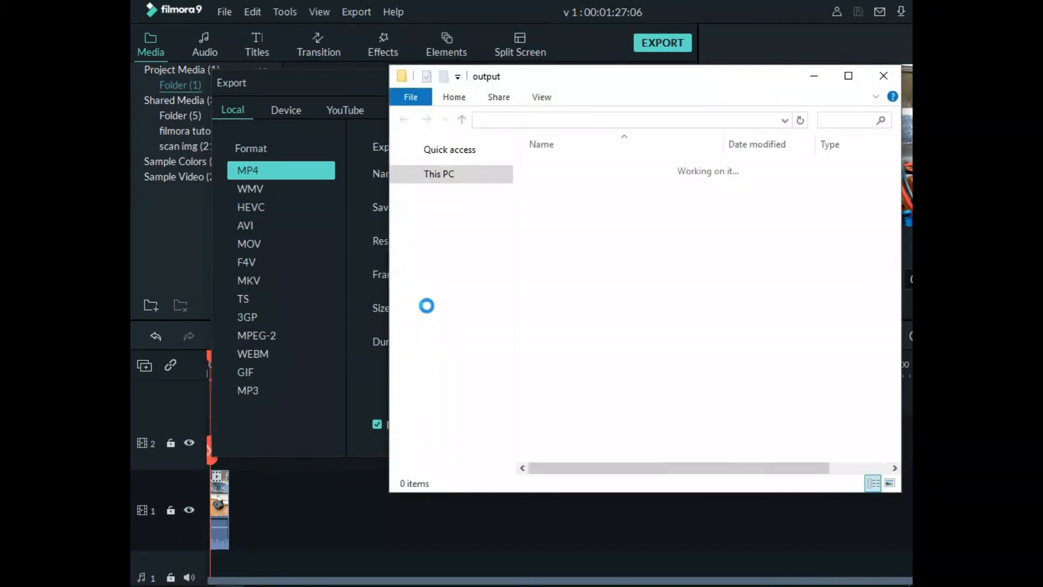
pyautogui.moveTo(701, 87); pyautogui.dragTo(488, 109)
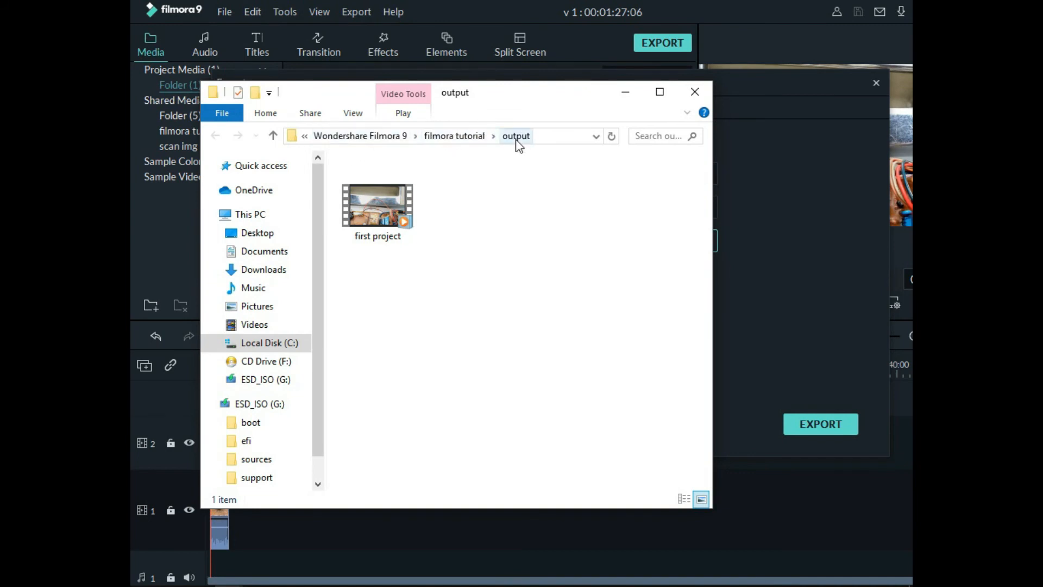
pyautogui.click(390, 194)
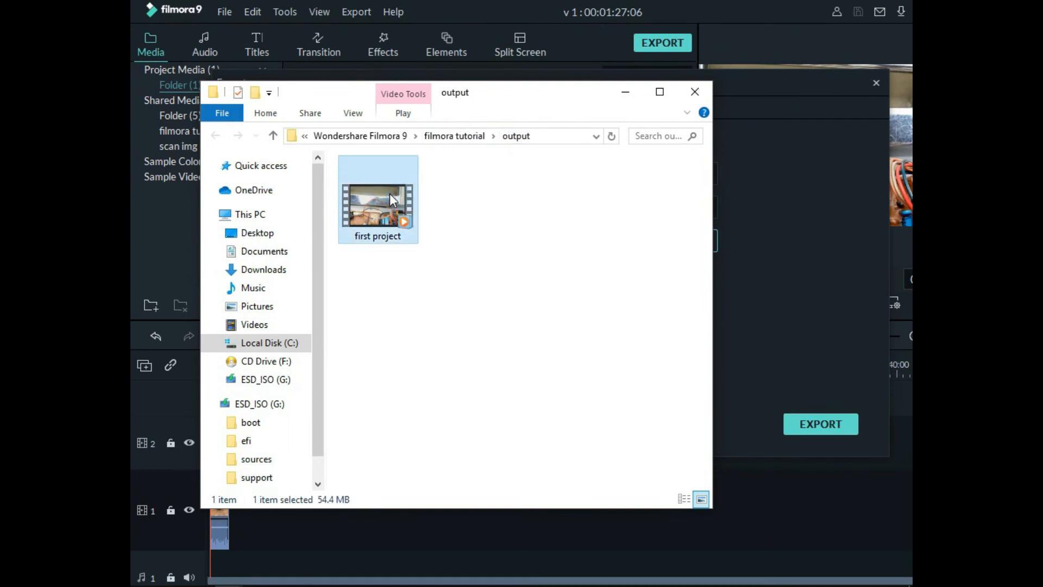
pyautogui.rightClick(391, 193)
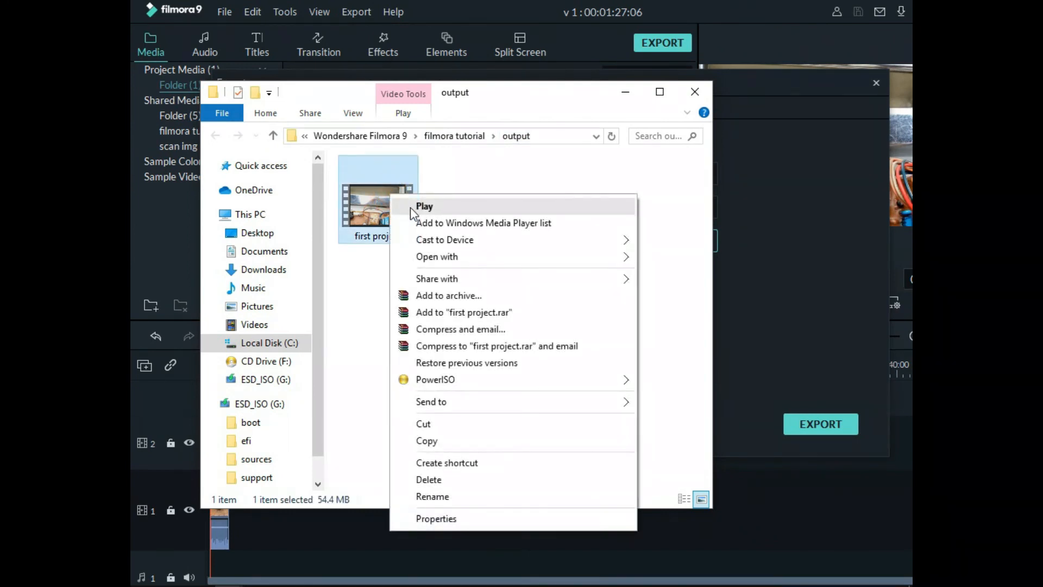
pyautogui.click(424, 206)
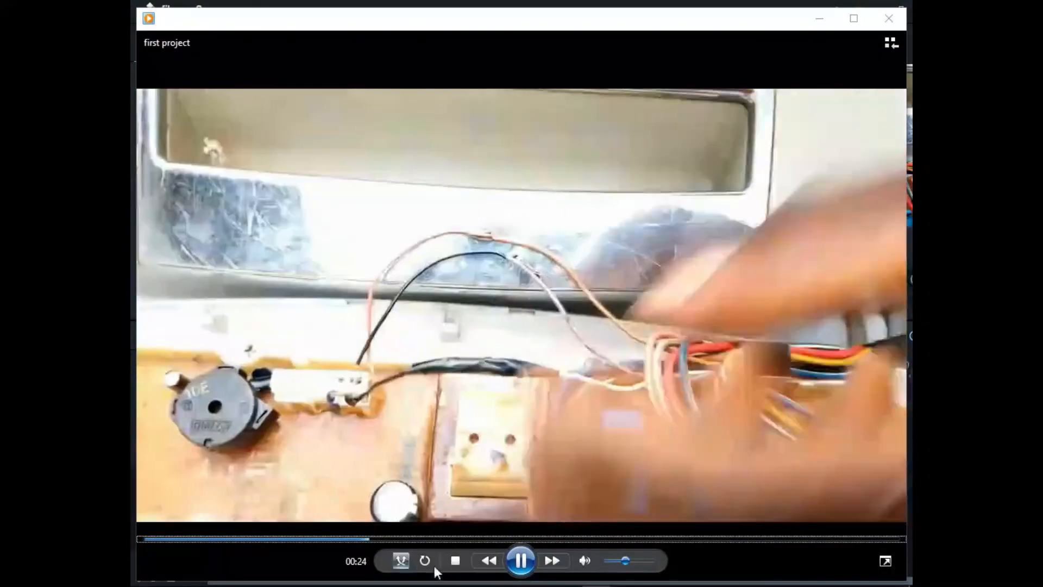
# Skim through the exported video to its end, and close the output folder and the export dialog
pyautogui.click(276, 539)
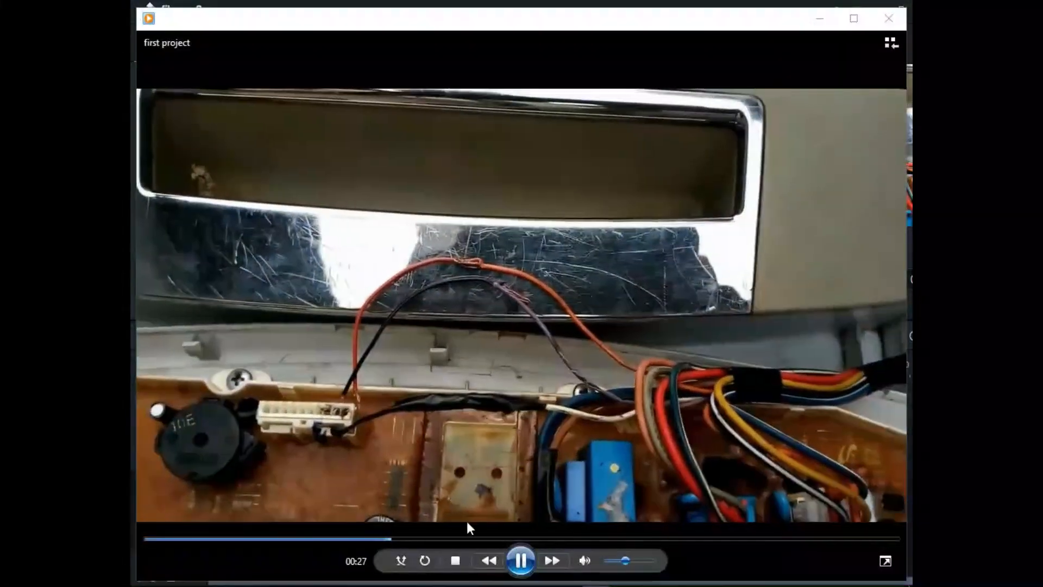
pyautogui.click(483, 538)
pyautogui.moveTo(594, 534); pyautogui.dragTo(763, 545)
pyautogui.click(845, 540)
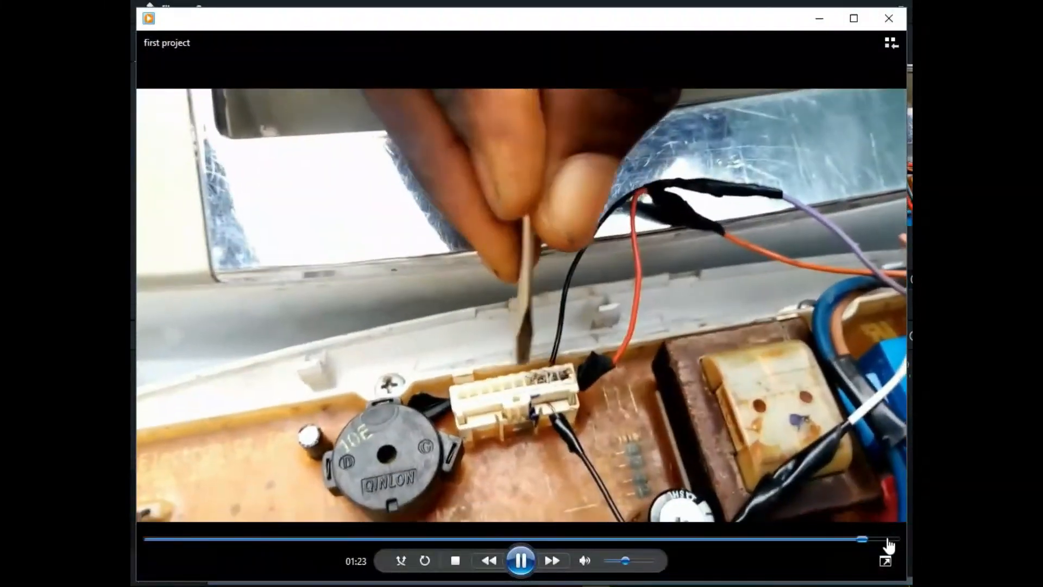
pyautogui.click(889, 540)
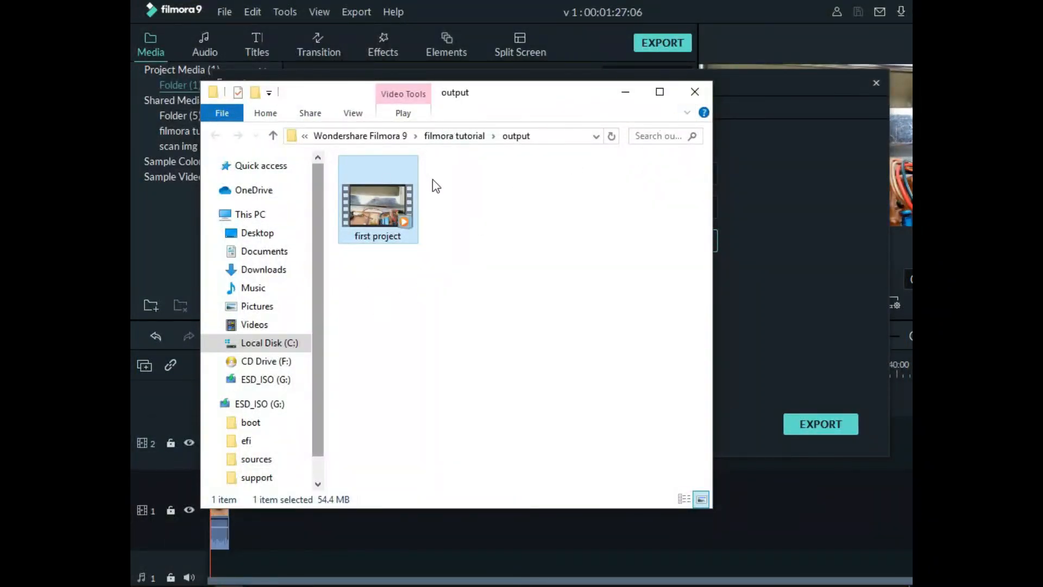
pyautogui.click(696, 90)
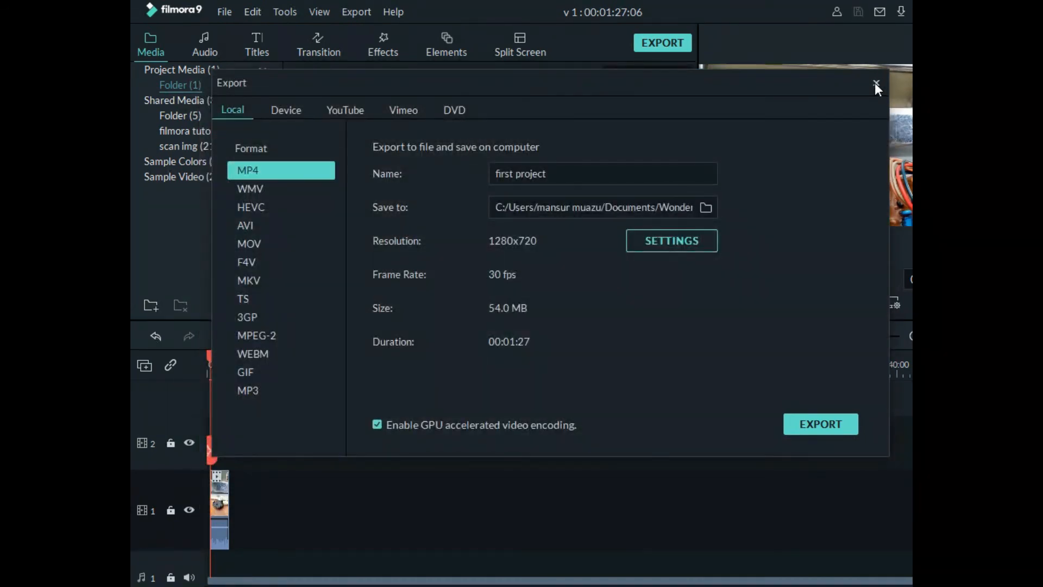
pyautogui.click(876, 81)
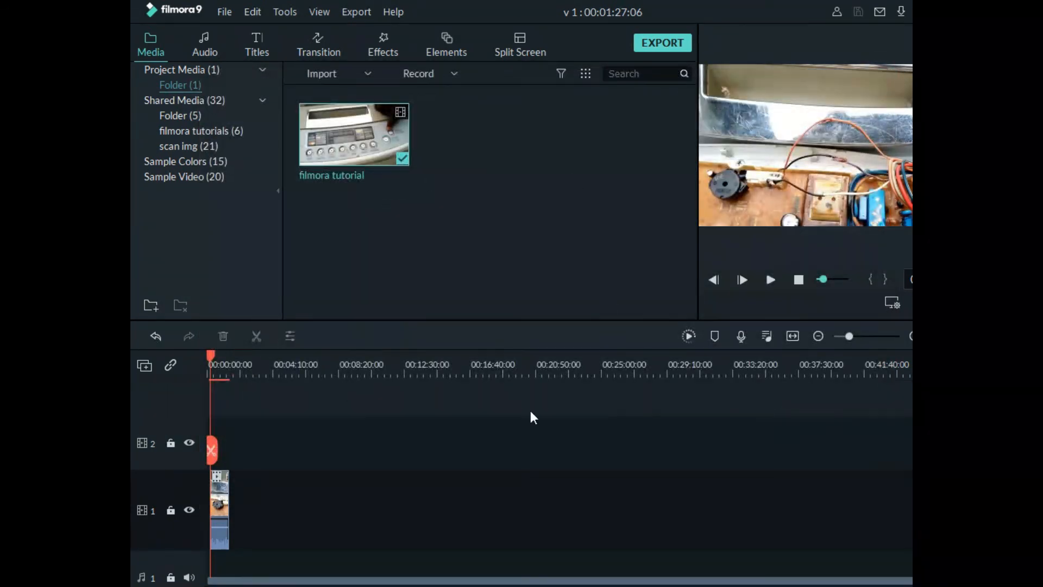
# Select the remaining clip on video track 1, and restore the editor window from maximized to a smaller size
pyautogui.click(218, 491)
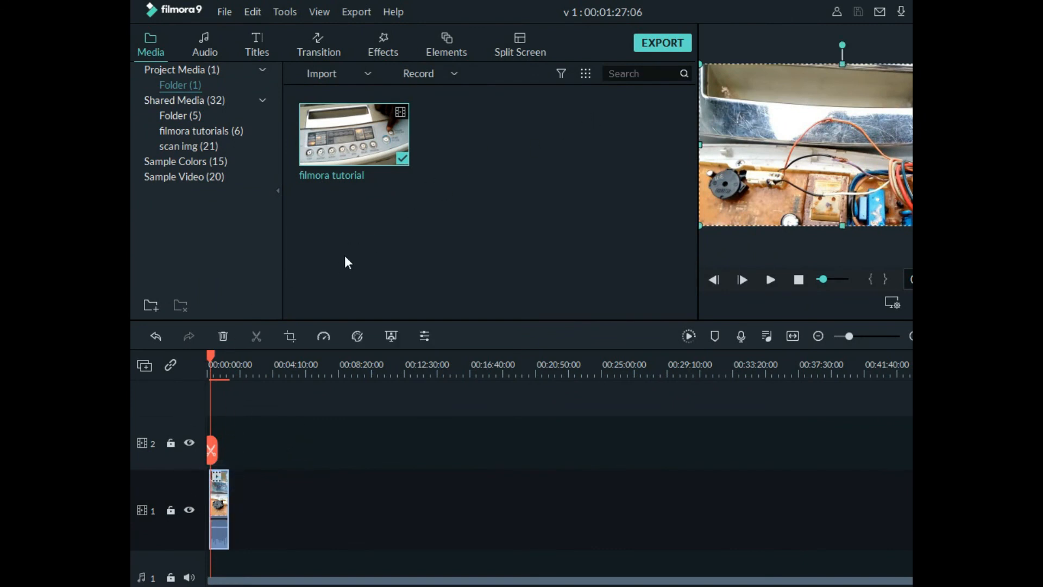
pyautogui.moveTo(368, 154)
pyautogui.click(553, 179)
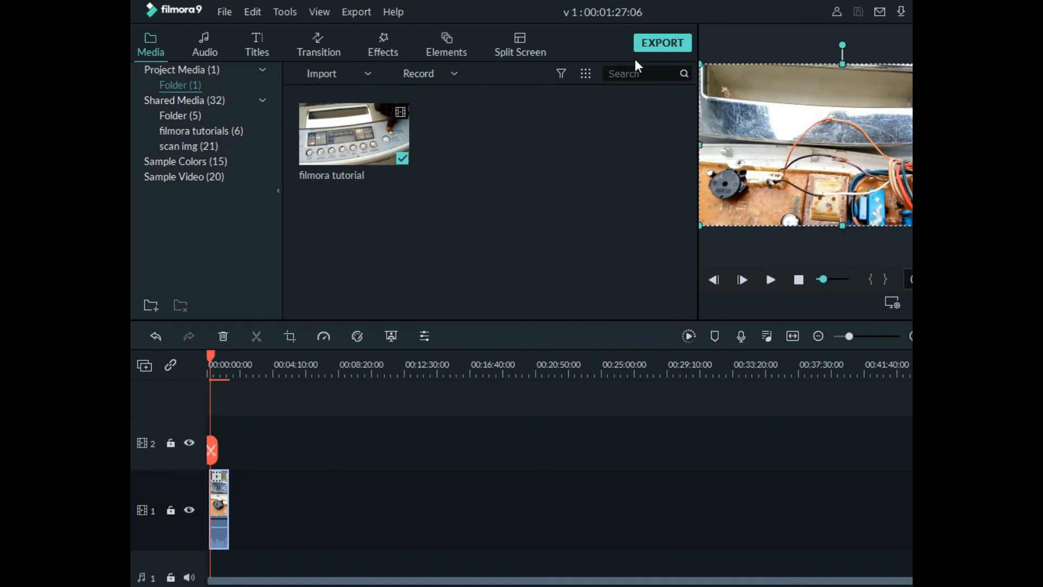
pyautogui.doubleClick(722, 8)
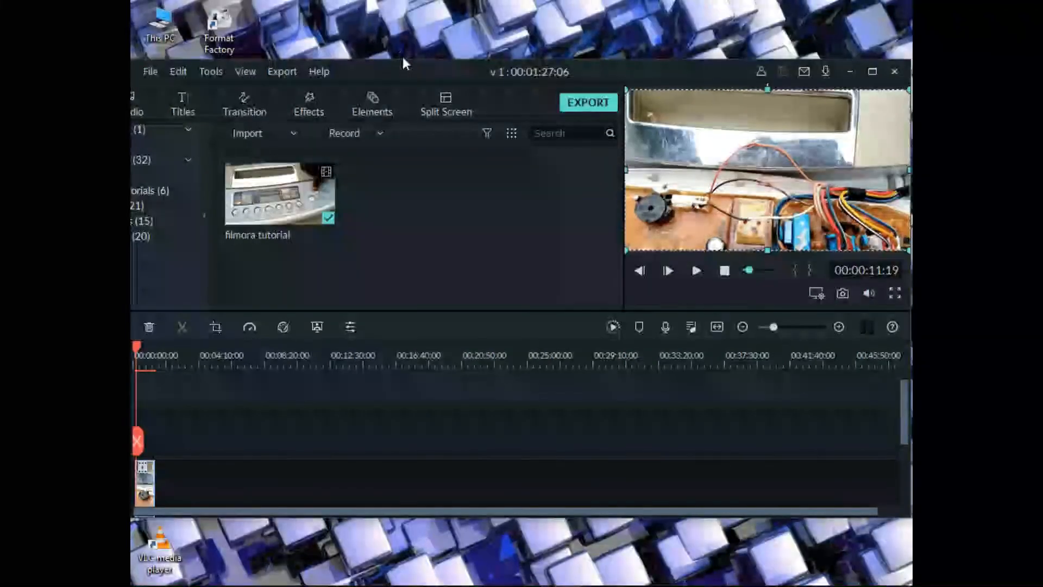